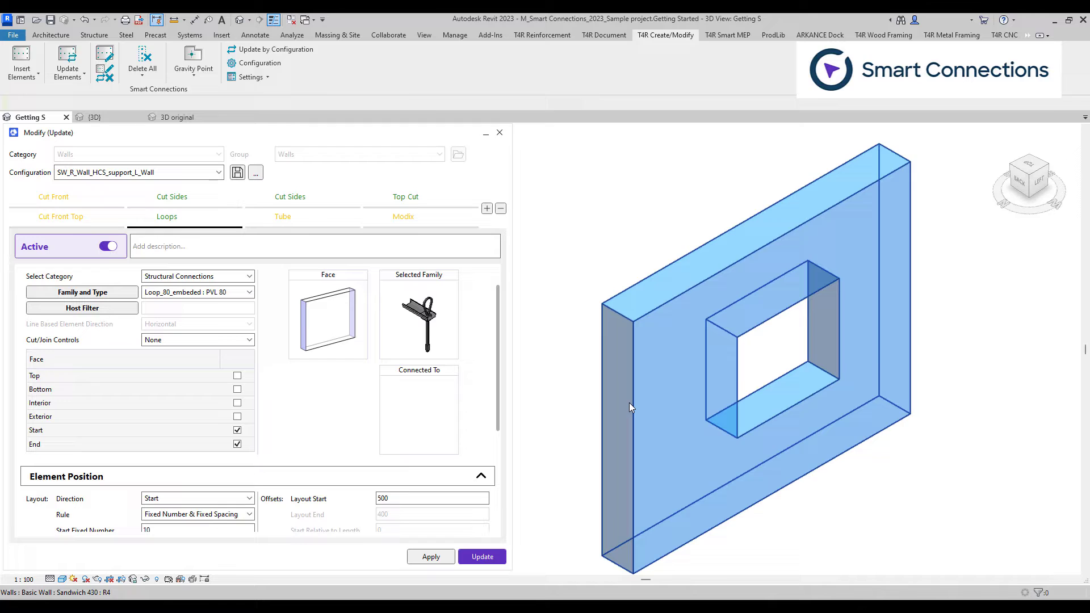
- Insert loop anchors on the selected wall's start and end faces
left_click(629, 403)
left_click(423, 559)
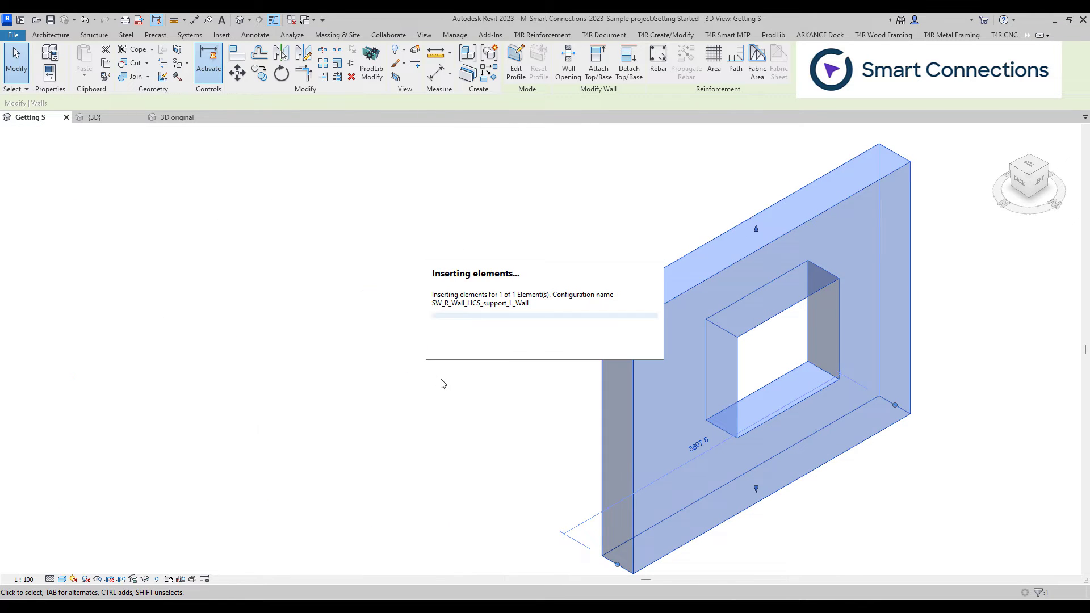
scroll(480, 398, "down", 1)
scroll(480, 397, "down", 3)
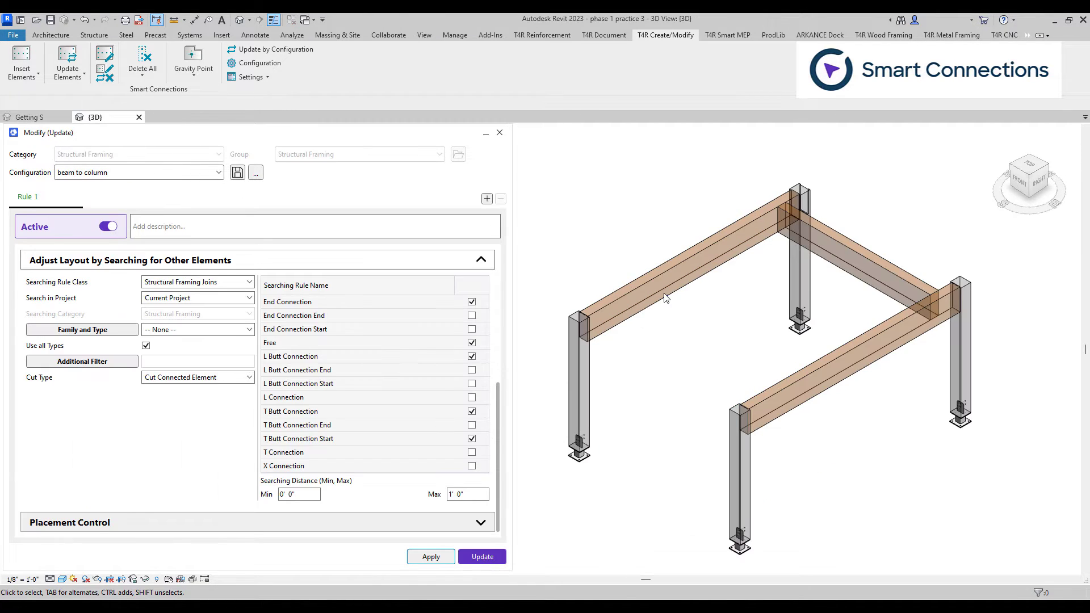
- Add beam-to-column connection parts to the back-left, right and front beams
left_click(666, 297)
left_click(856, 276, "ctrl")
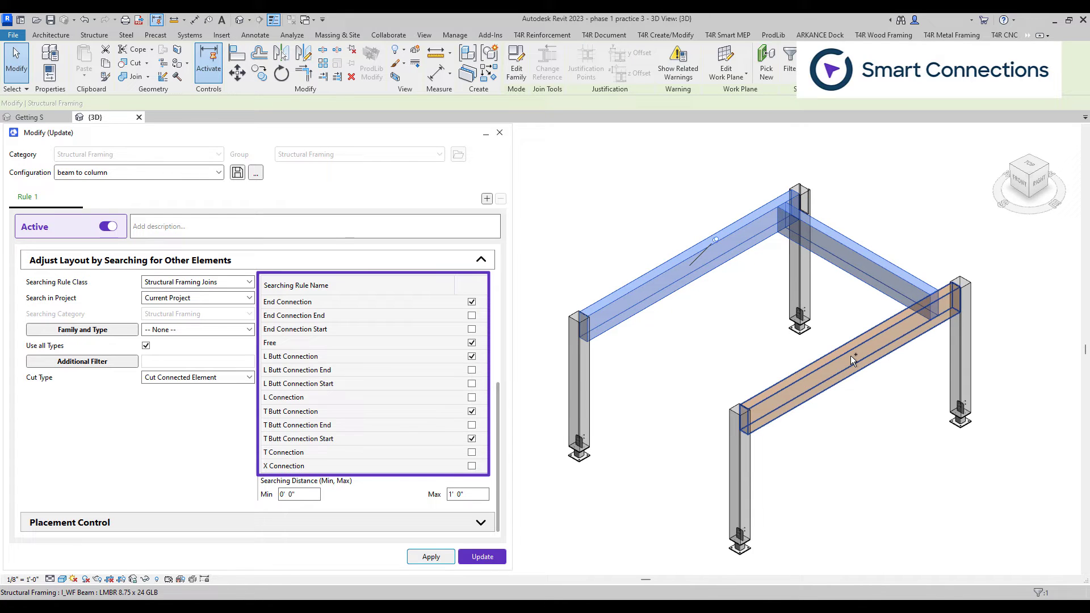
left_click(851, 355, "ctrl")
left_click(415, 561)
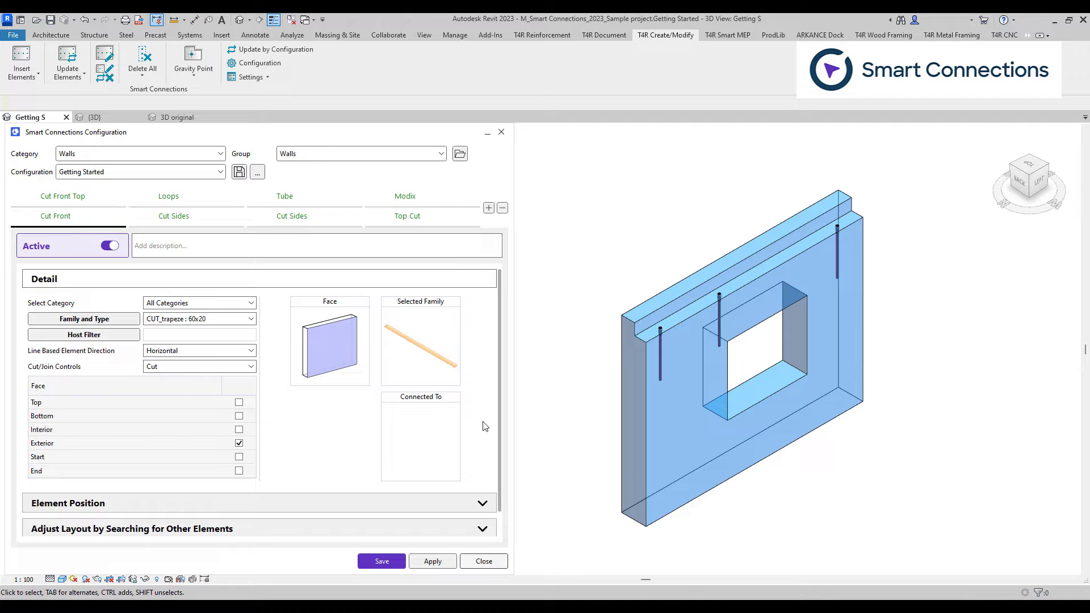
left_click(86, 164)
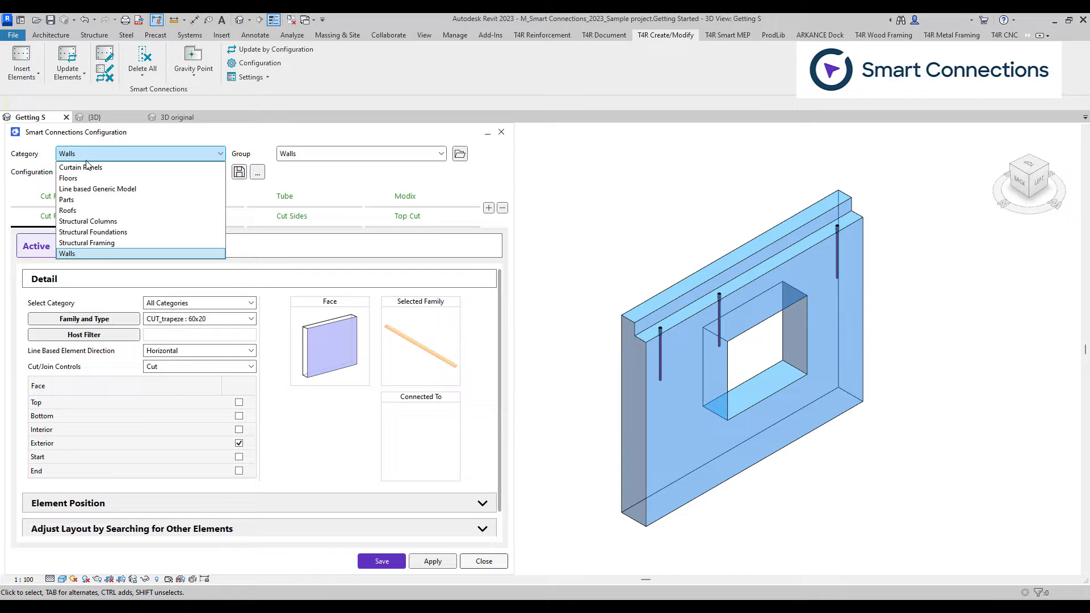
left_click(87, 161)
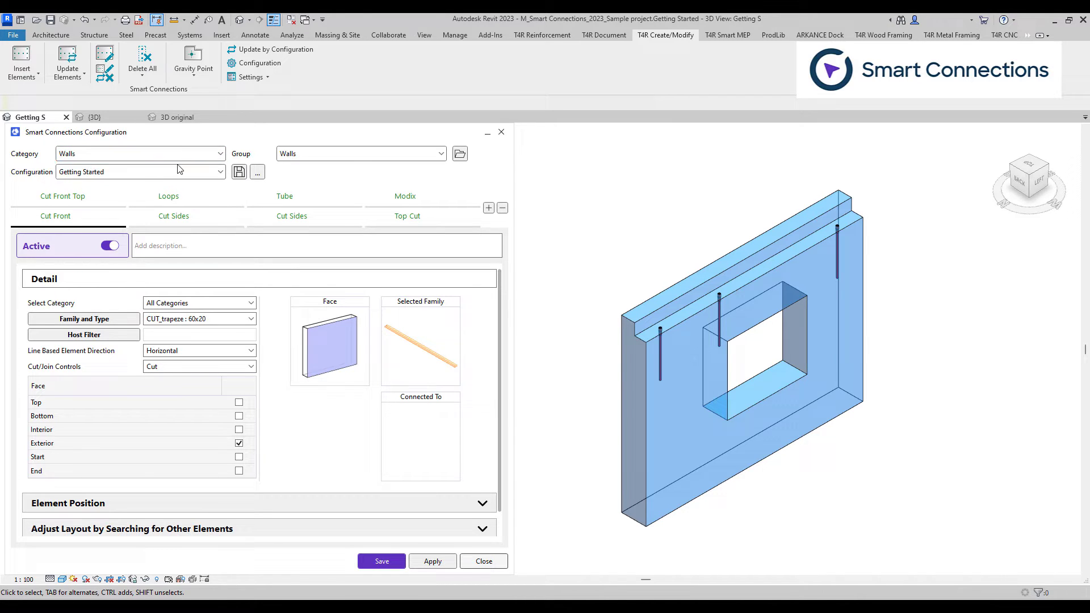
left_click(364, 159)
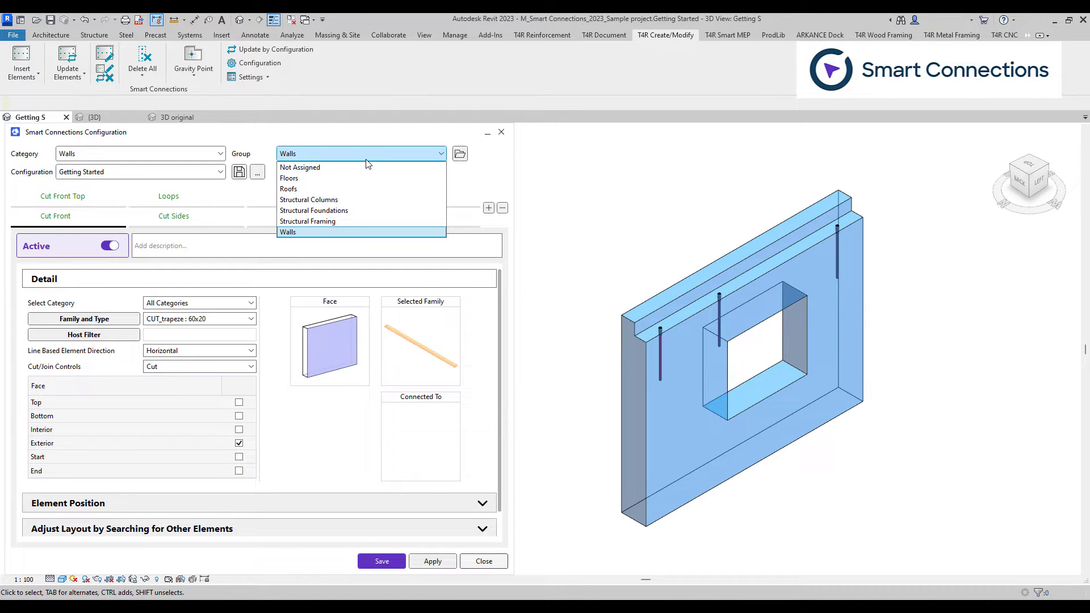
left_click(366, 160)
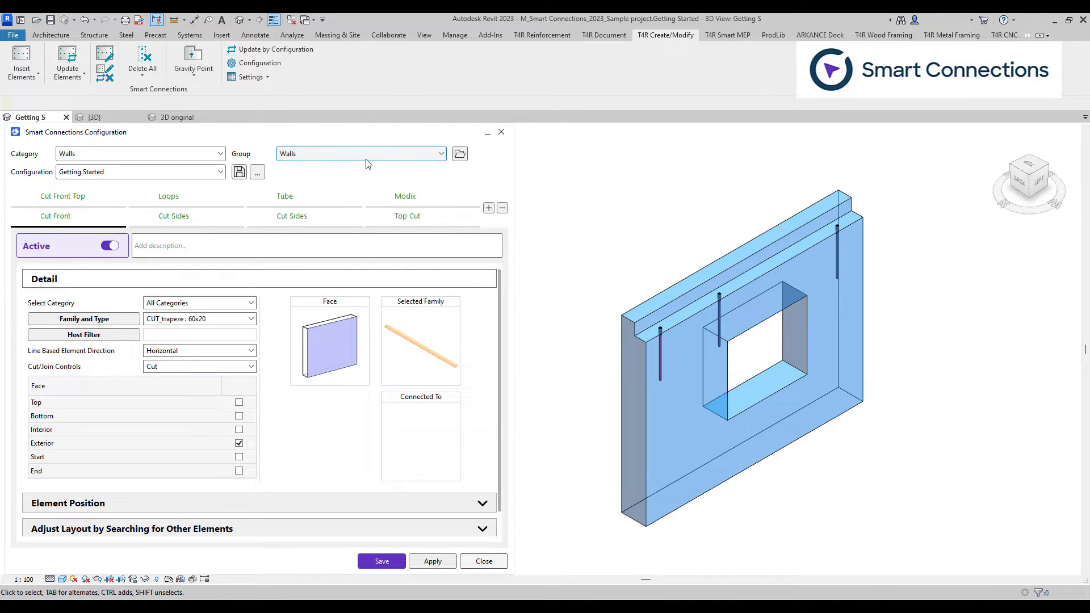
left_click(151, 180)
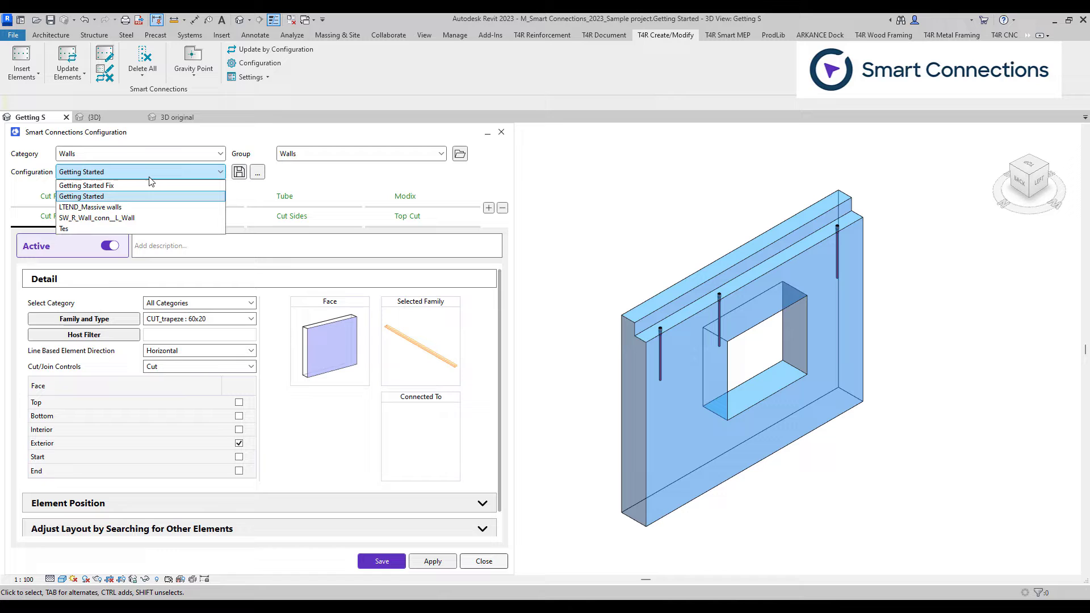
left_click(150, 178)
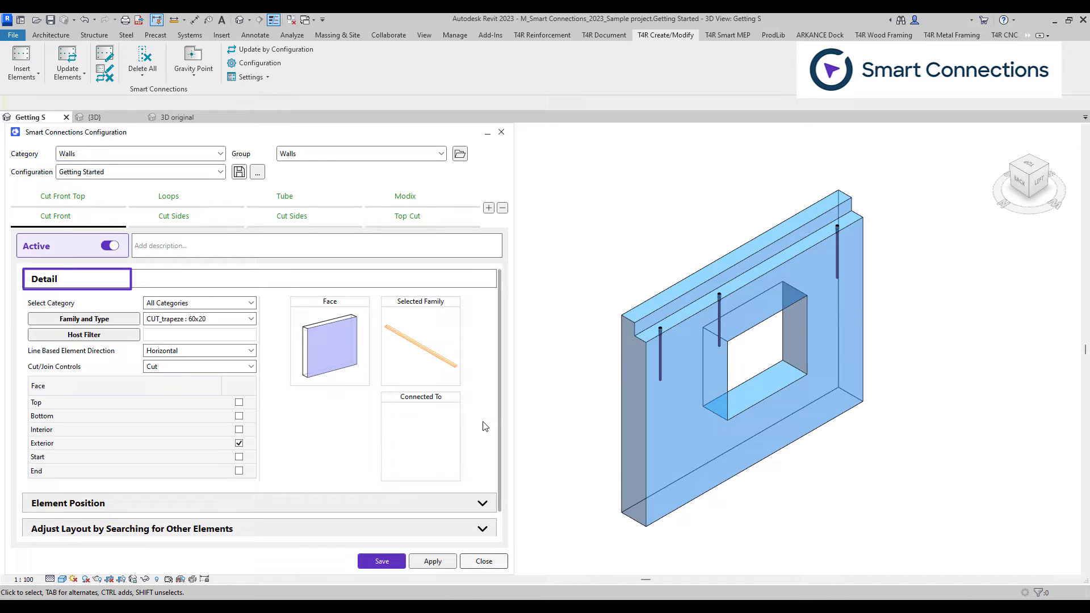
- Set the Cut Front rule's Searching Rule Class to Wall Joins under Element Position
scroll(485, 426, "down", 1)
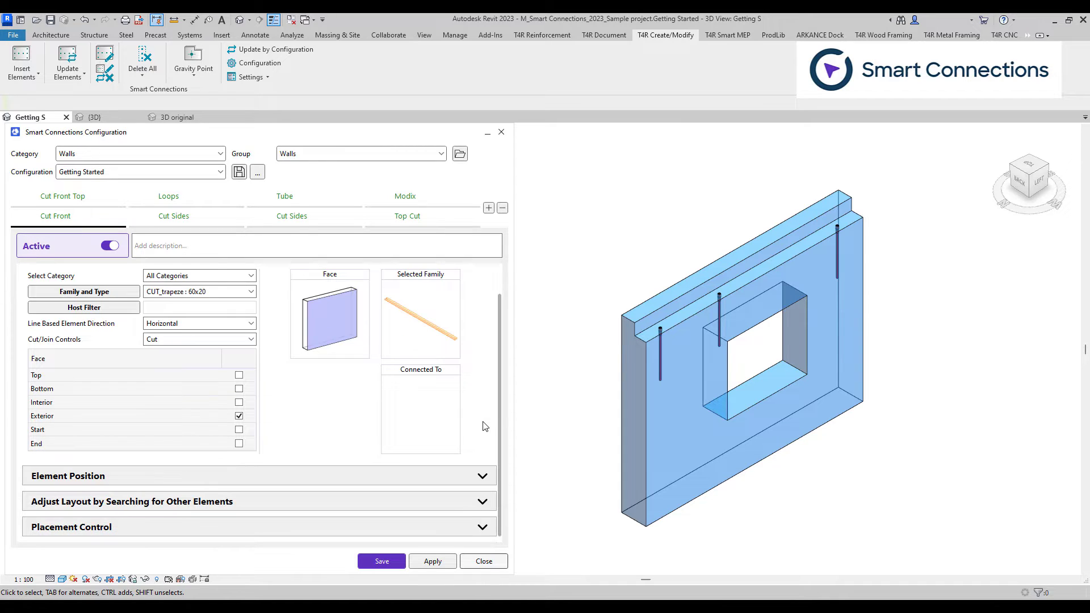
left_click(484, 476)
scroll(487, 452, "down", 6)
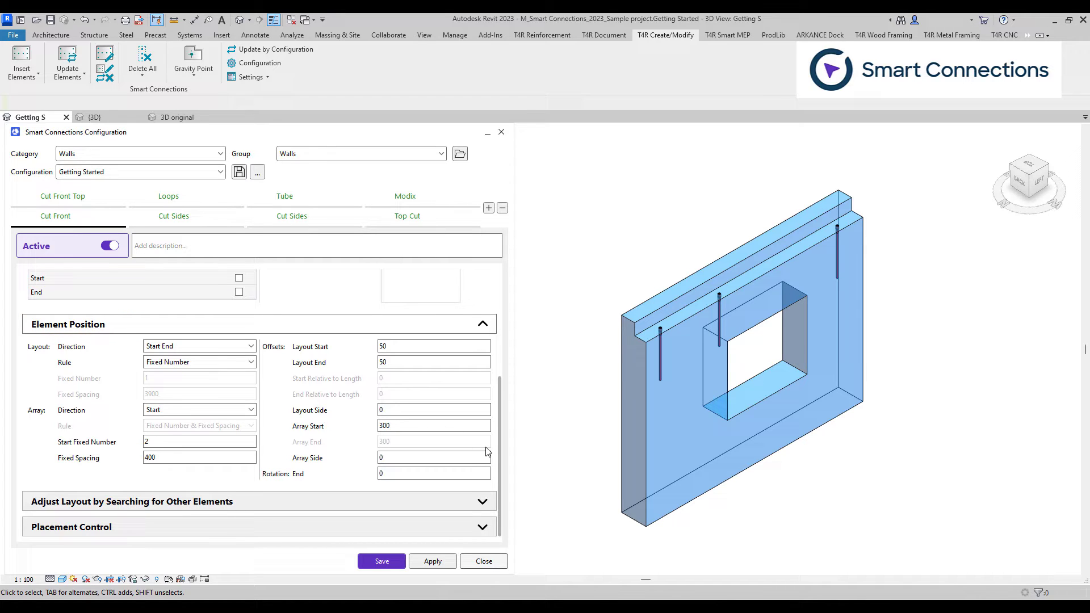
left_click(483, 502)
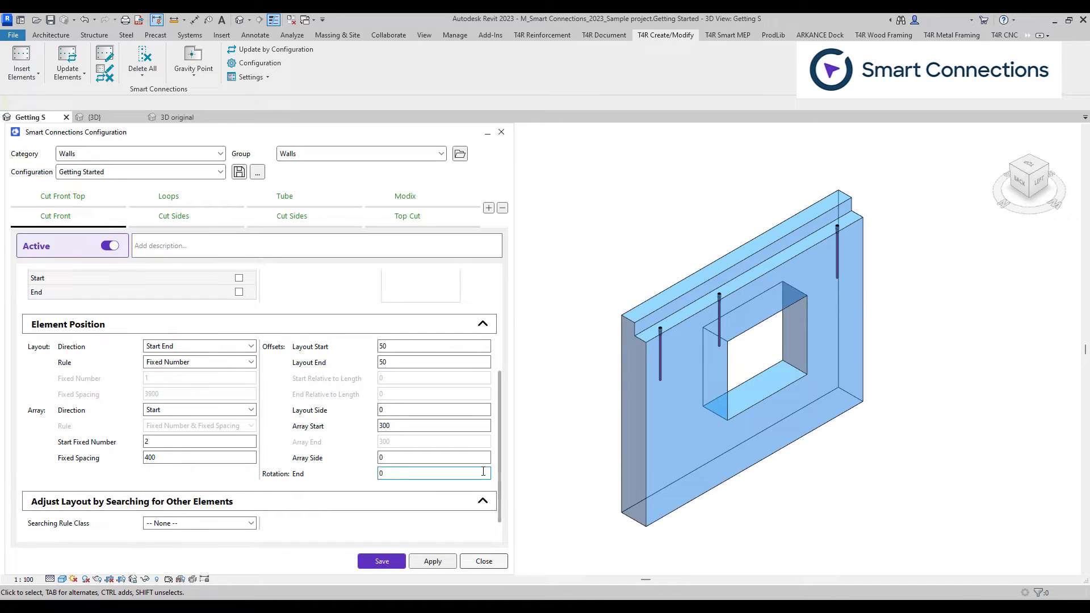
scroll(482, 499, "down", 1)
left_click(252, 502)
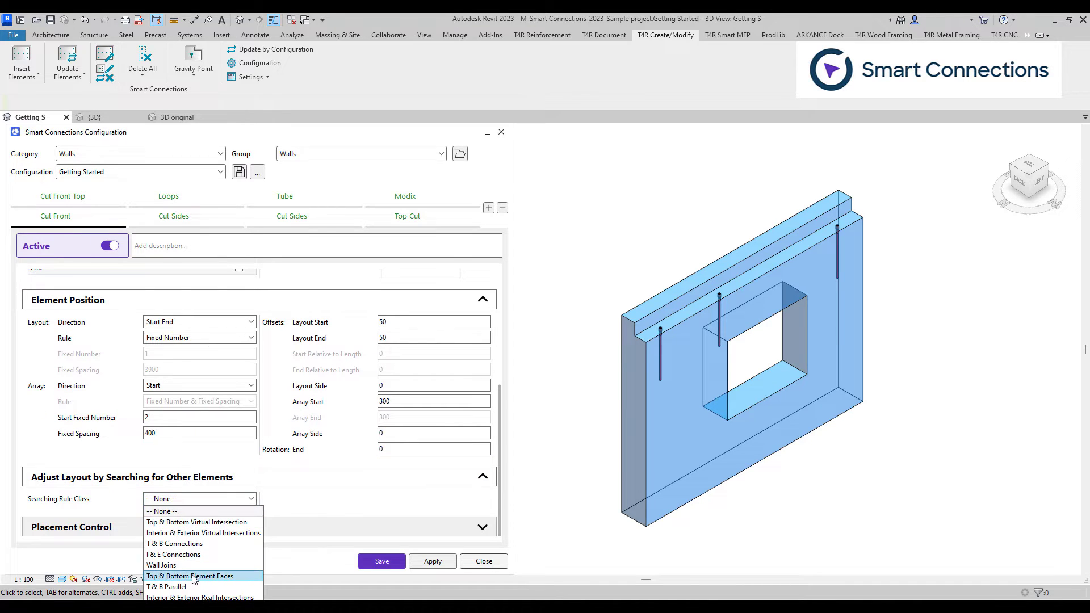
key("Escape")
- Expand the Placement Control options of the Cut Front rule
scroll(478, 420, "down", 5)
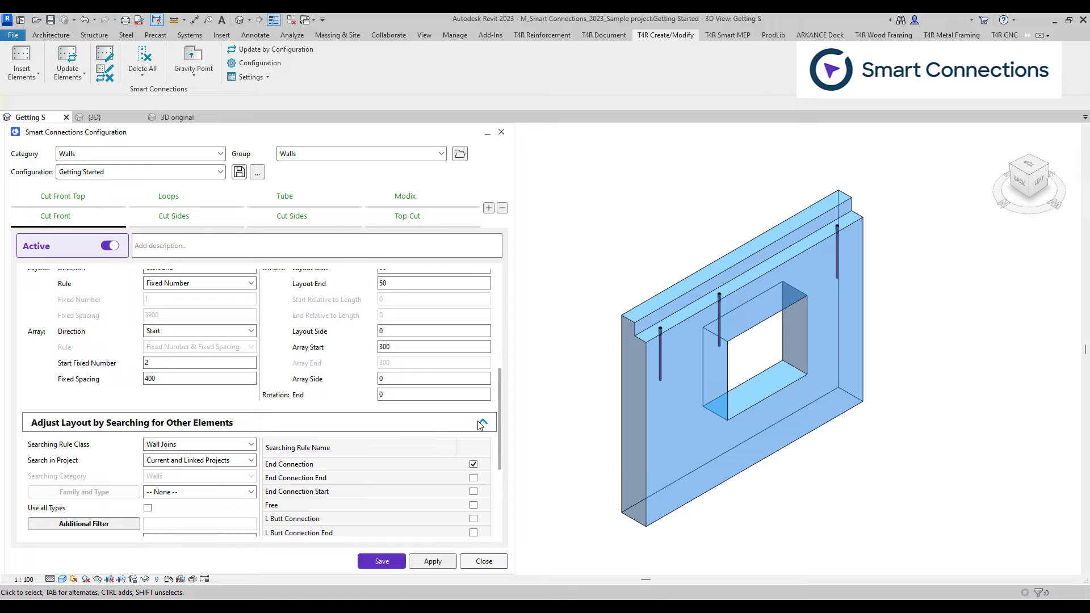
scroll(493, 441, "down", 3)
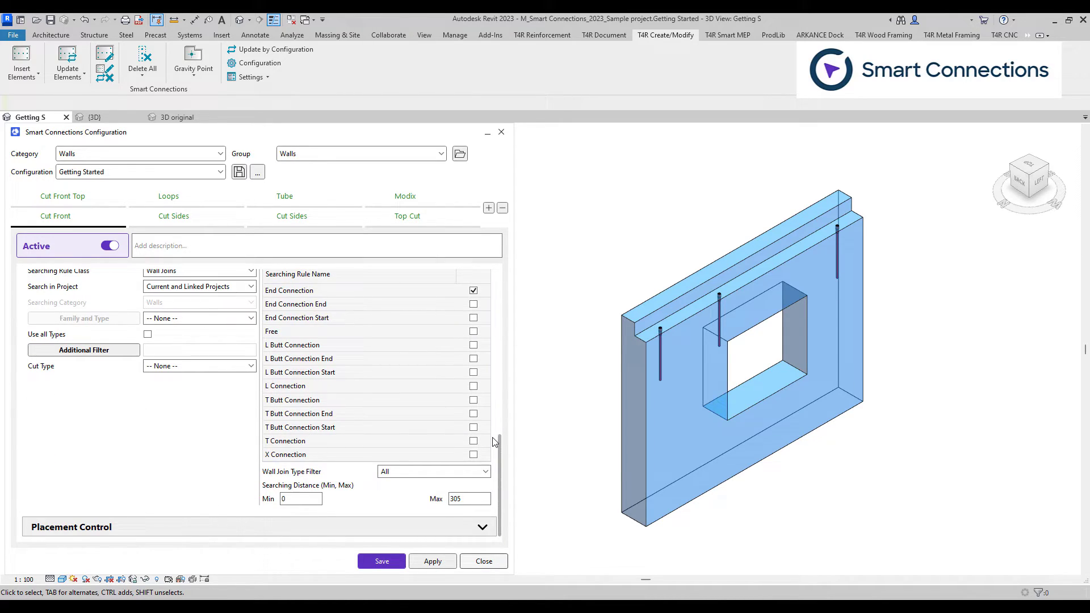
left_click(482, 526)
scroll(494, 464, "down", 3)
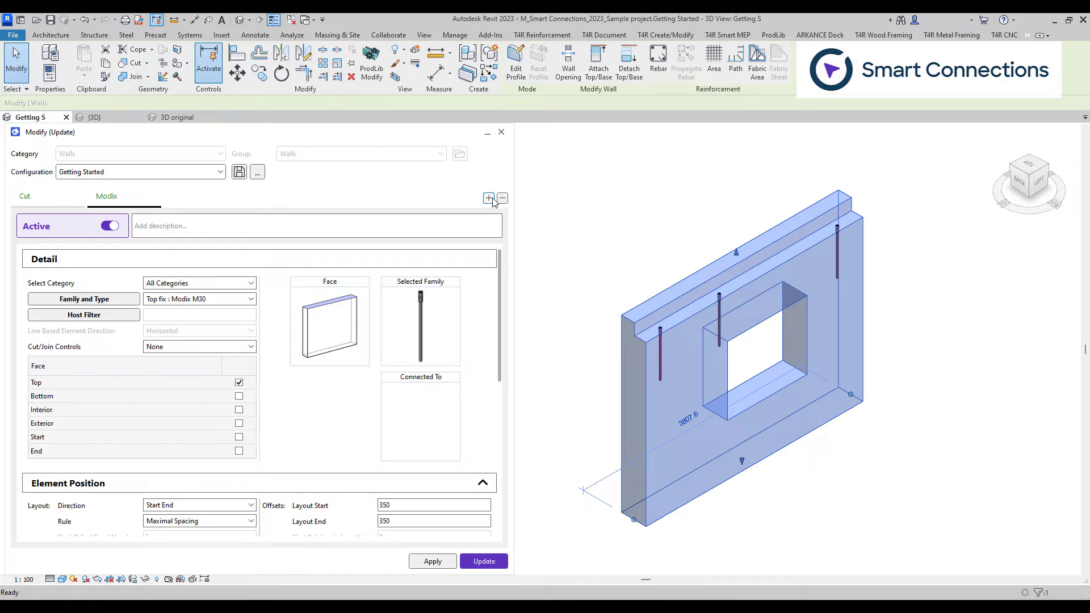
- Add and remove extra Modix rules, then move the Cut rule after Modix
left_click(489, 199)
left_click(489, 199)
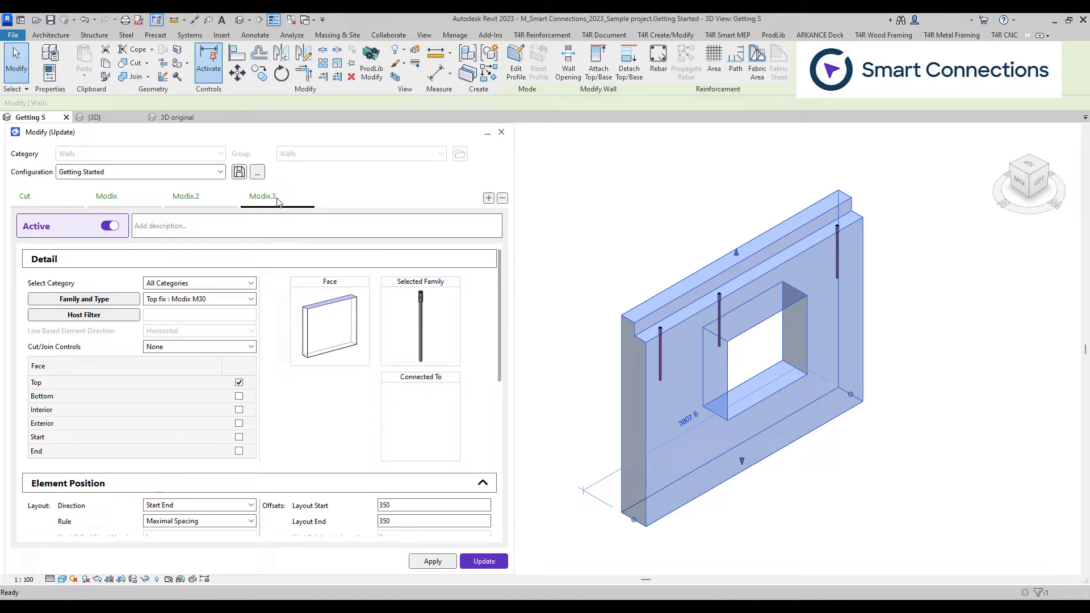
double_click(287, 198)
left_click(501, 201)
left_click(501, 199)
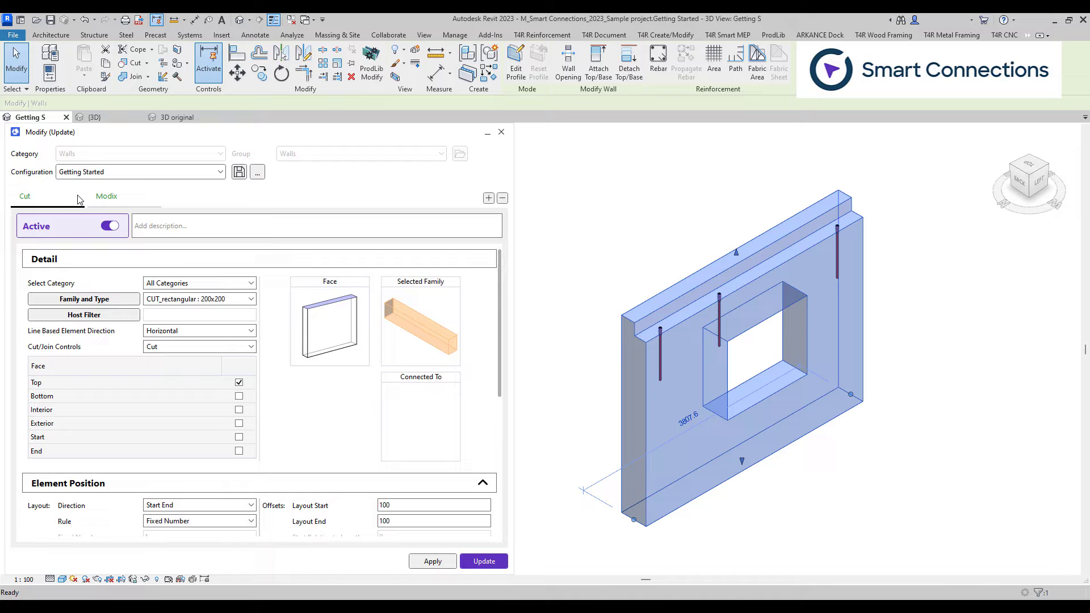
mouse_move(47, 204)
left_mouse_down()
mouse_move(164, 196)
mouse_move(161, 204)
left_mouse_up()
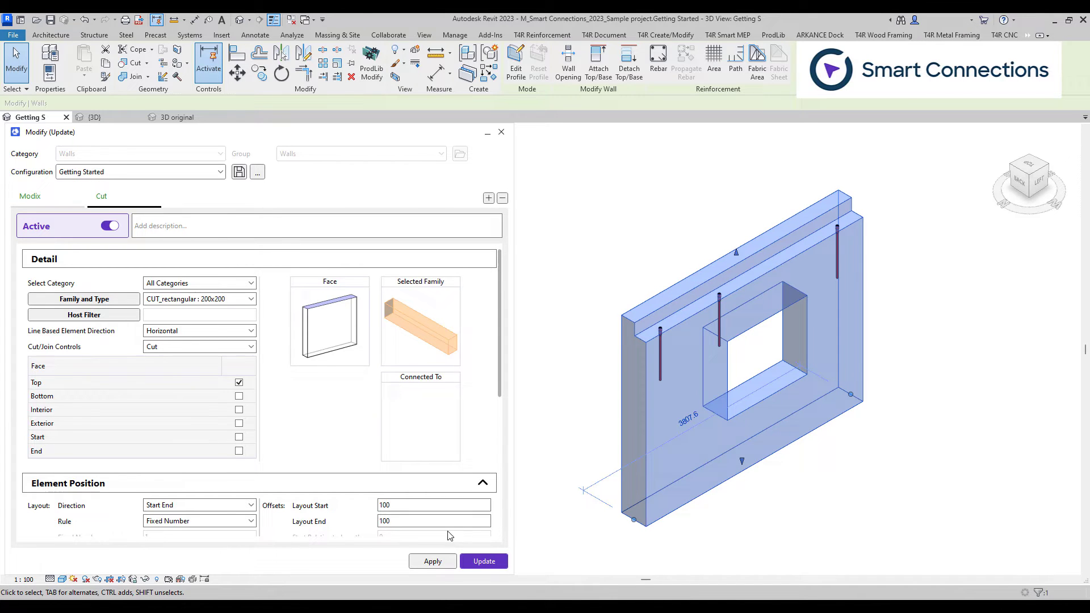
- Reapply the reordered rules to the wall and inspect the top cut from the back
left_click(441, 563)
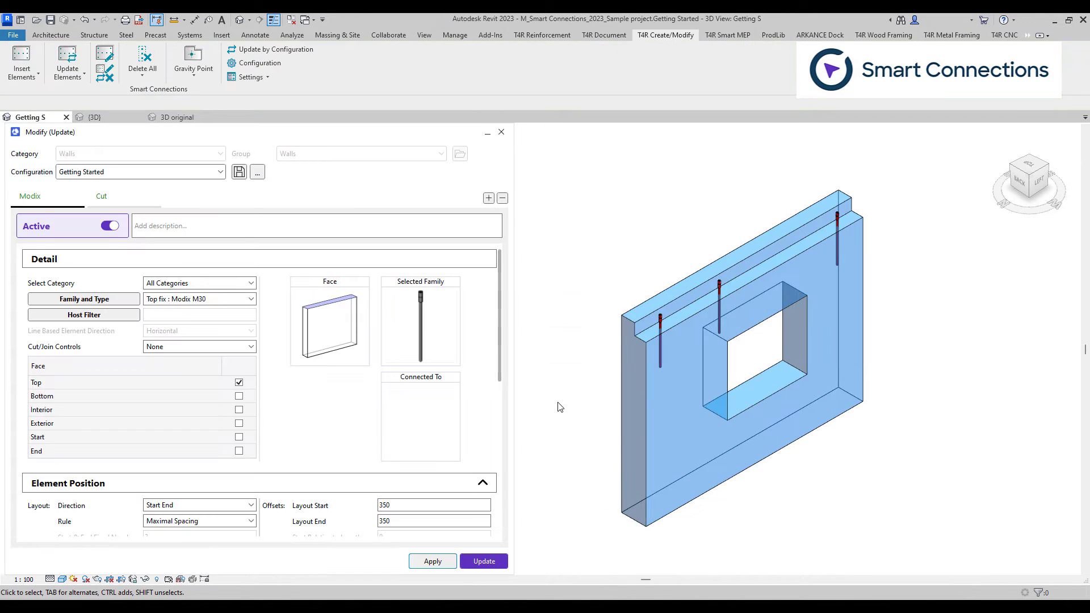
left_click(635, 368)
left_click(1020, 187)
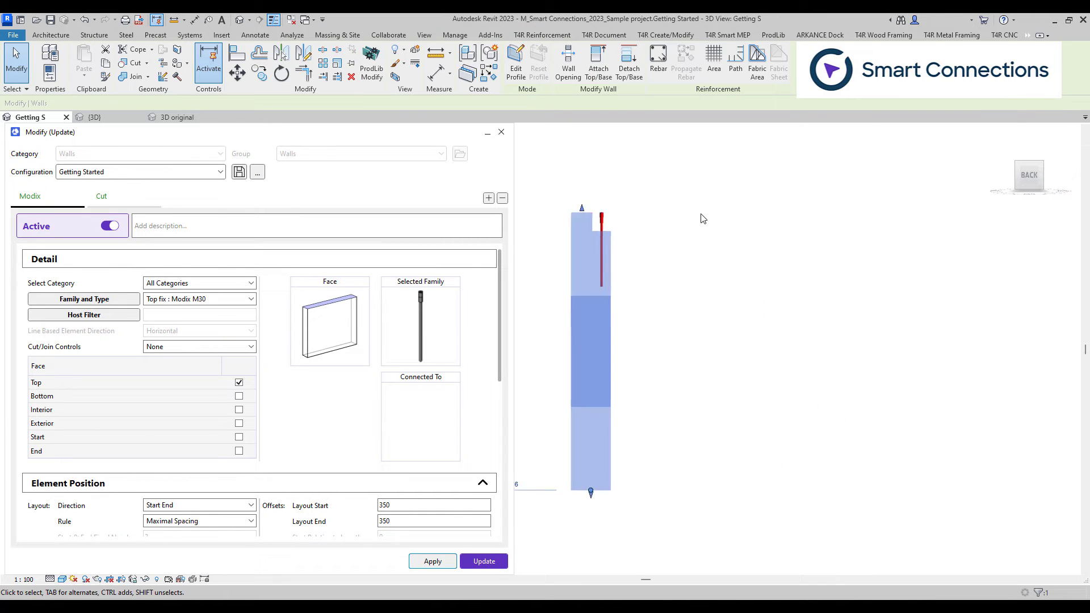
left_click(657, 243)
scroll(521, 212, "up", 5)
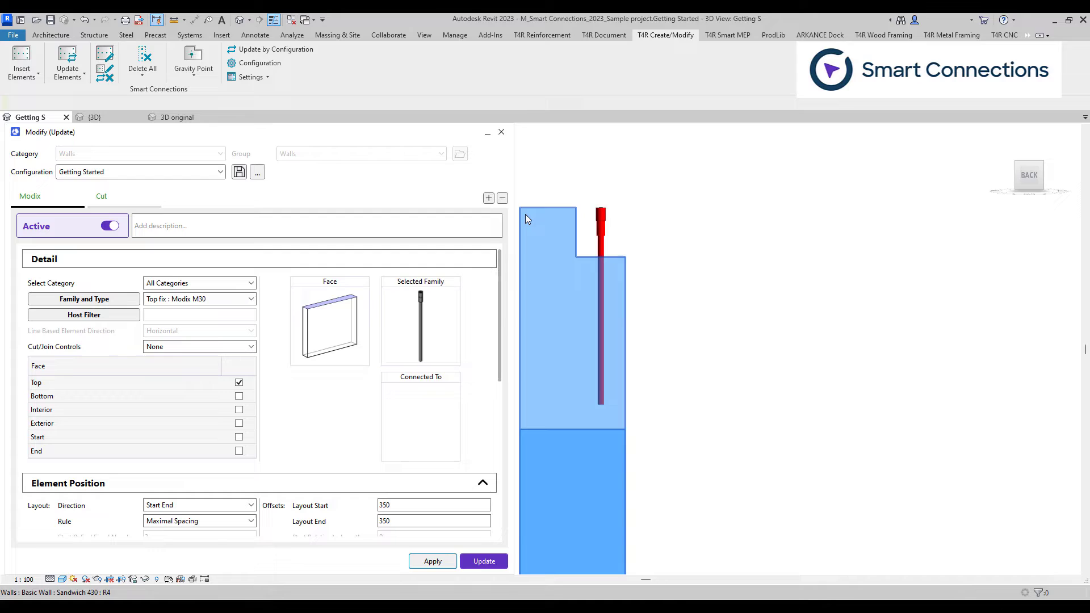
left_click(670, 259)
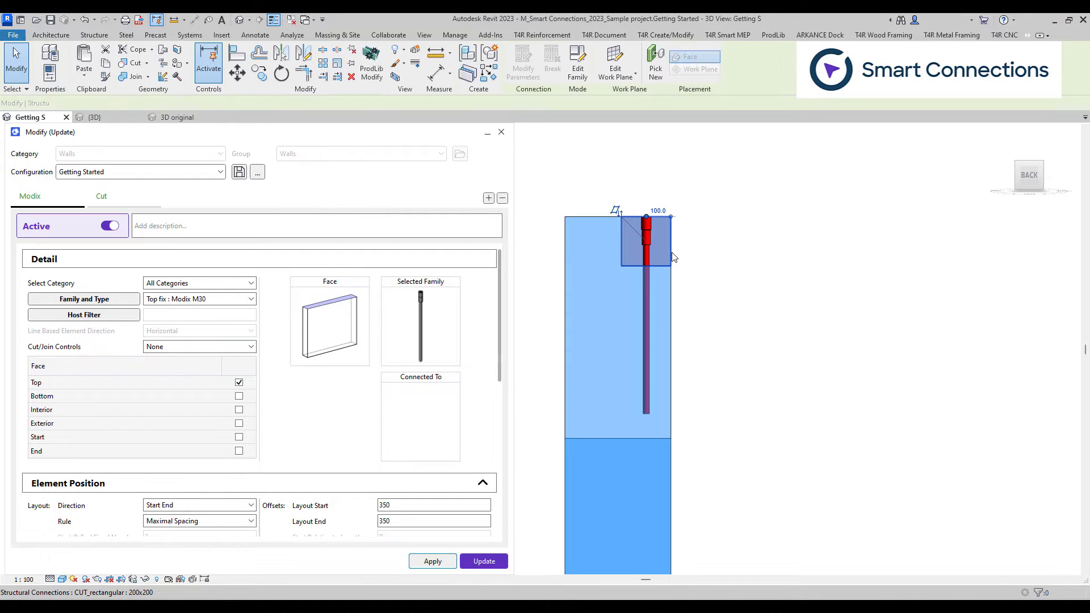
left_click(689, 260)
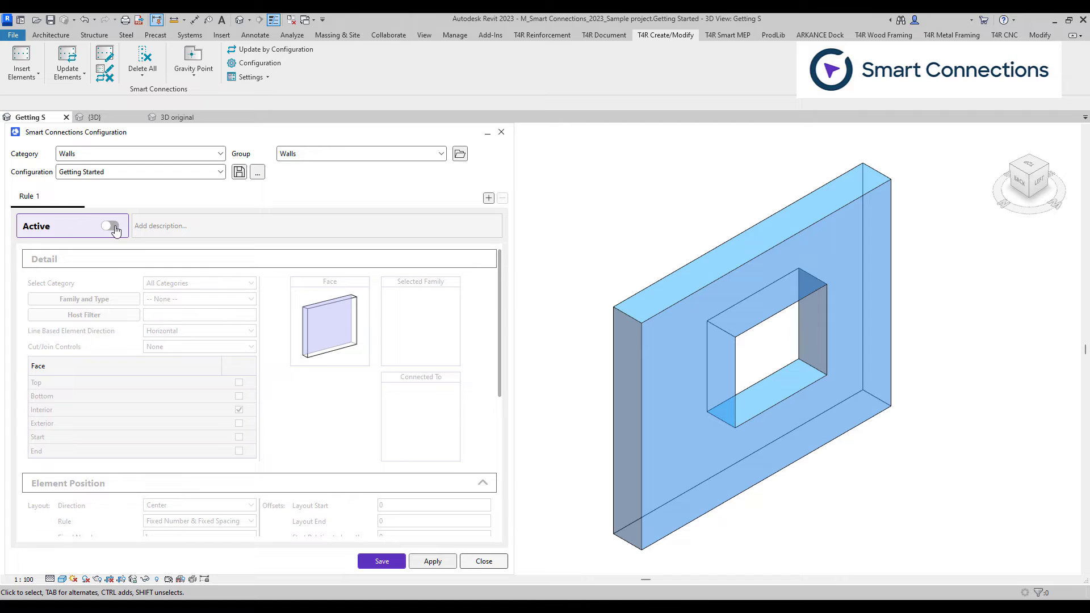
- Activate Rule 1 of the Getting Started wall configuration and open its category list
left_click(110, 226)
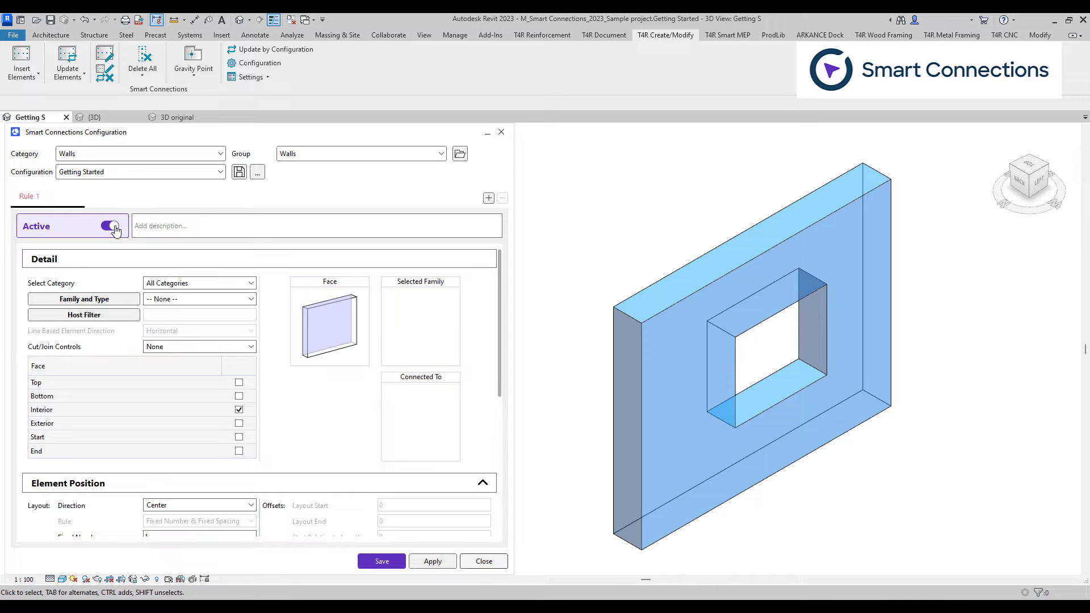
left_click(235, 285)
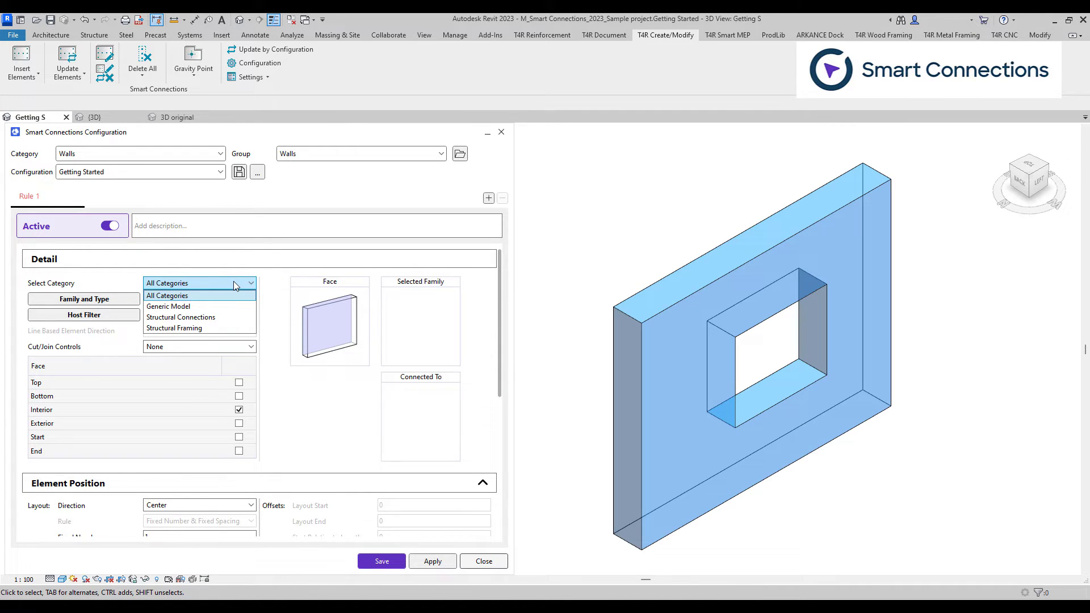
- Set Rule 1 to Structural Connections with family Bolt : 25, found by filtering 'bolt'
left_click(187, 317)
left_click(158, 300)
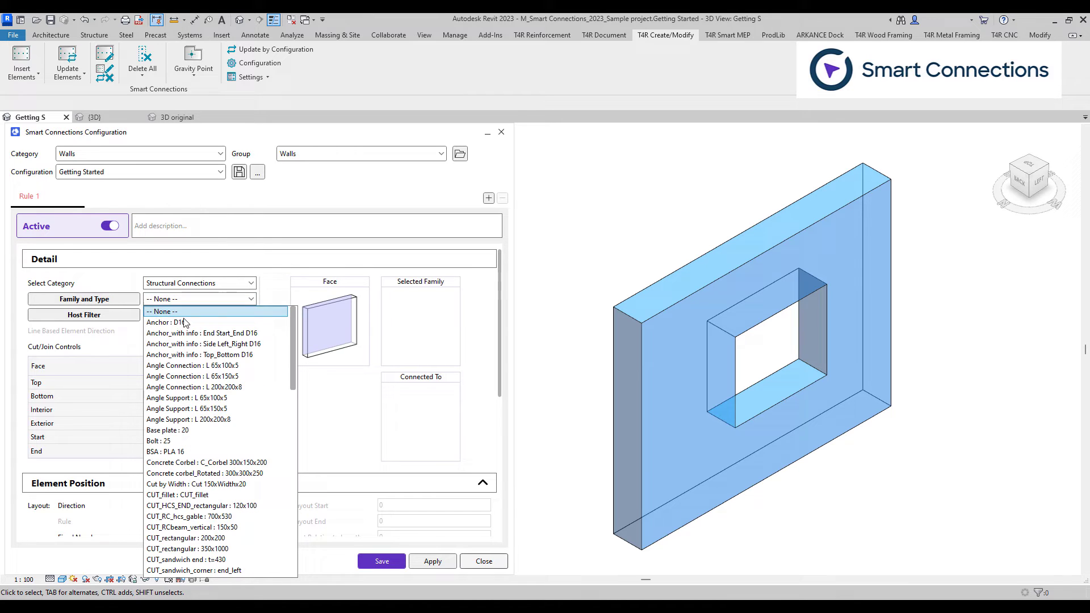
scroll(213, 340, "down", 3)
scroll(213, 342, "down", 3)
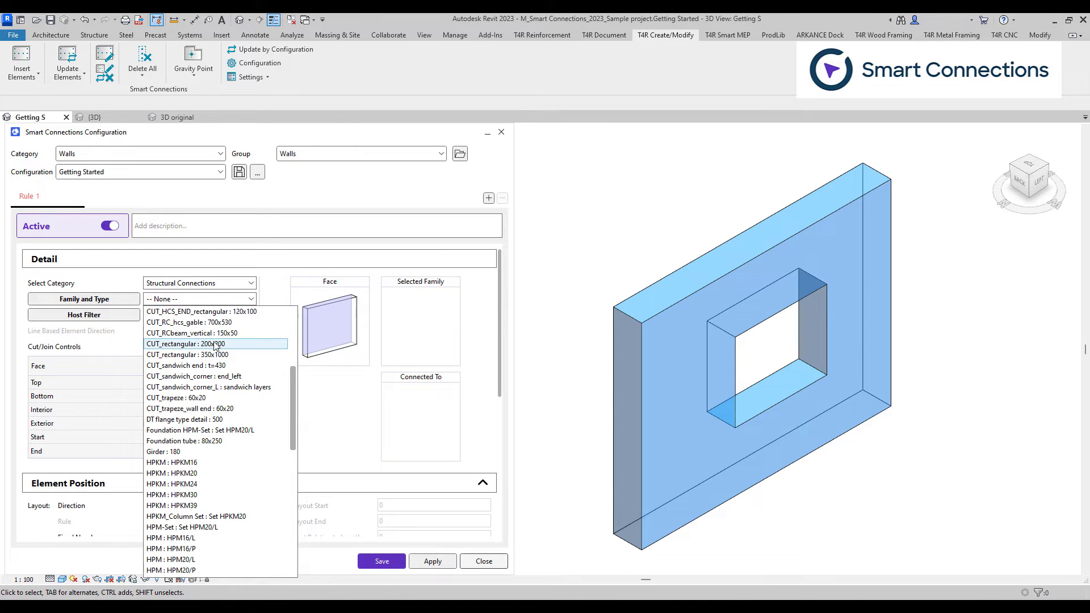
scroll(210, 329, "up", 10)
left_click(205, 300)
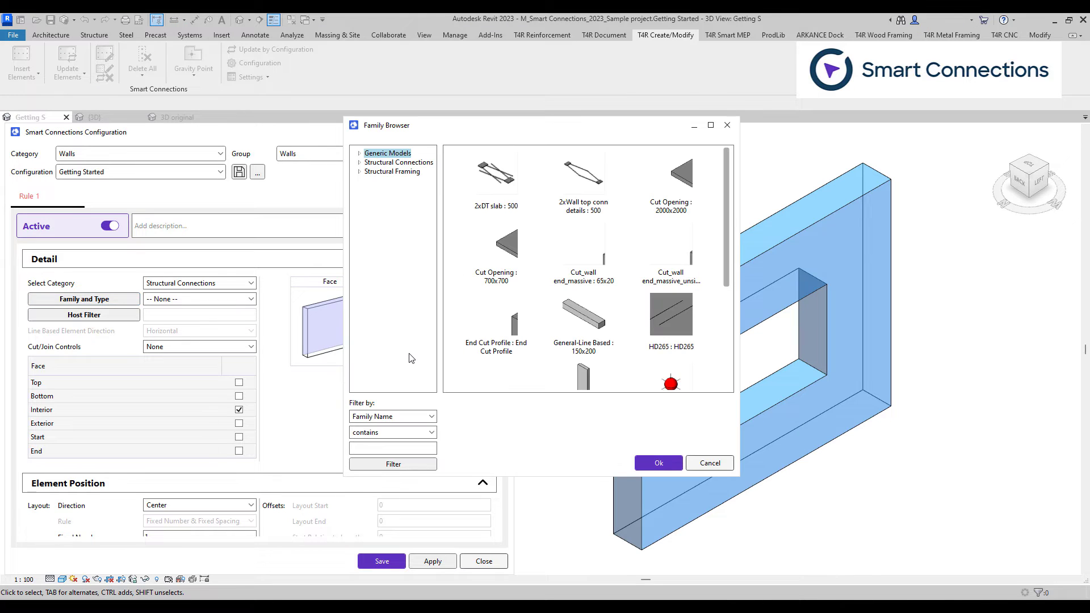
left_click(404, 447)
type("bolt")
left_click(405, 465)
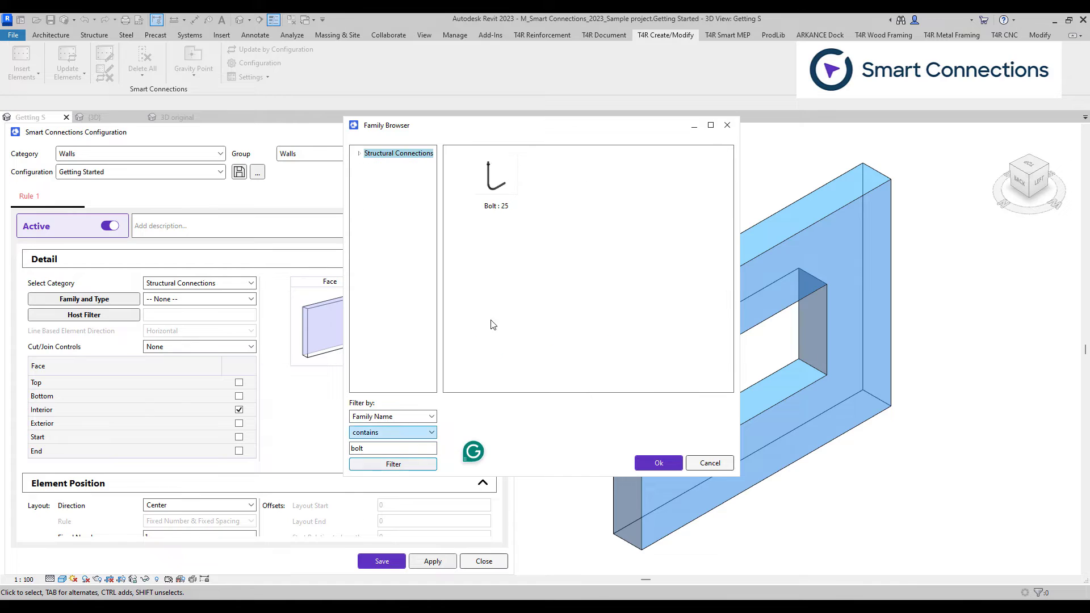
left_click(506, 193)
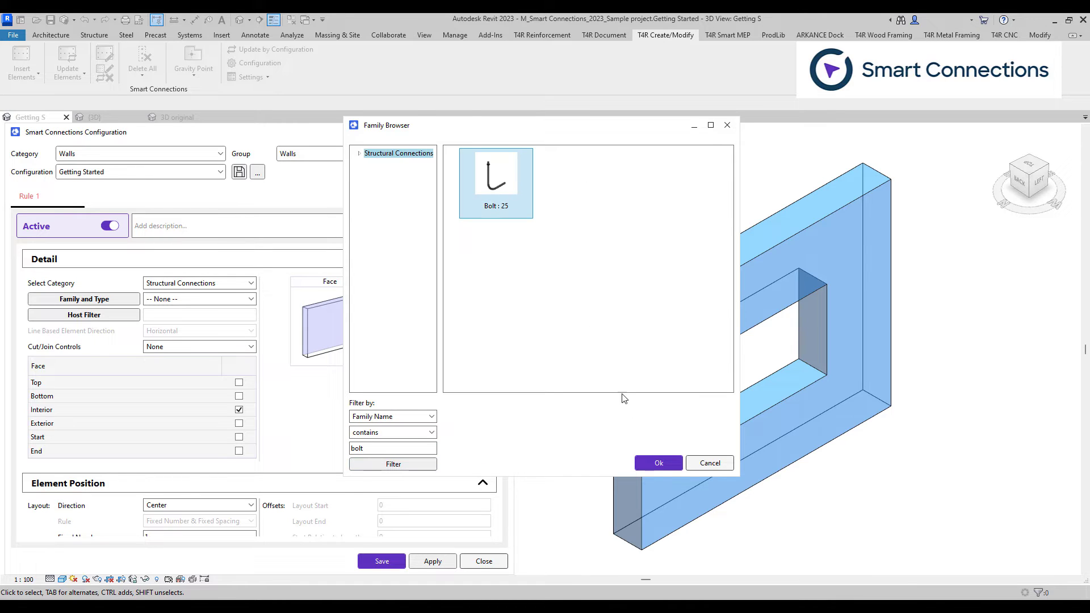
left_click(656, 459)
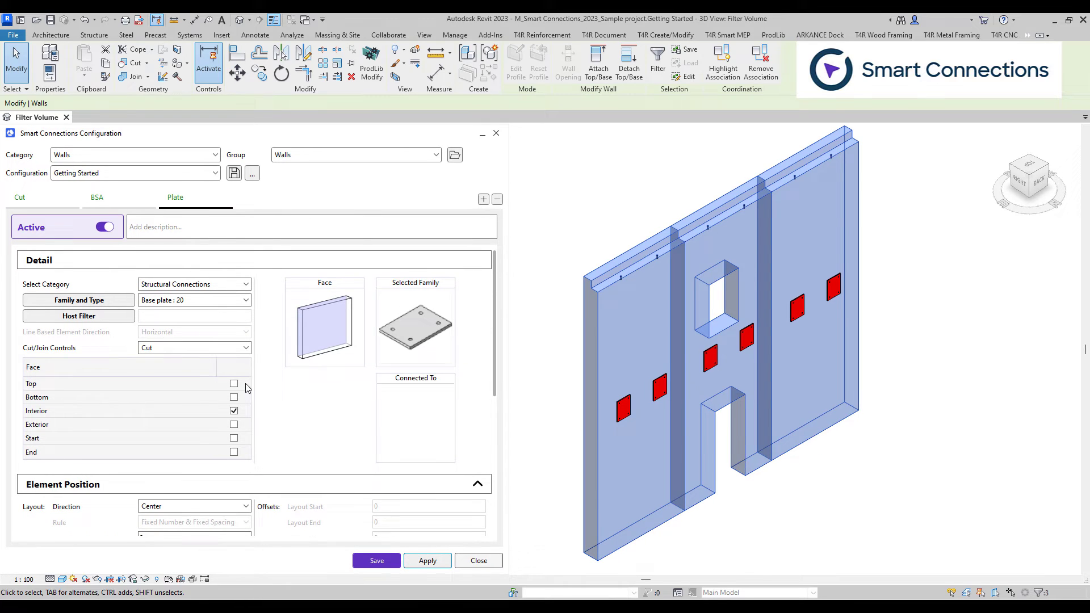
- Add a host filter Volume : Instance is less than 7.5 and reinsert the plates
left_click(111, 318)
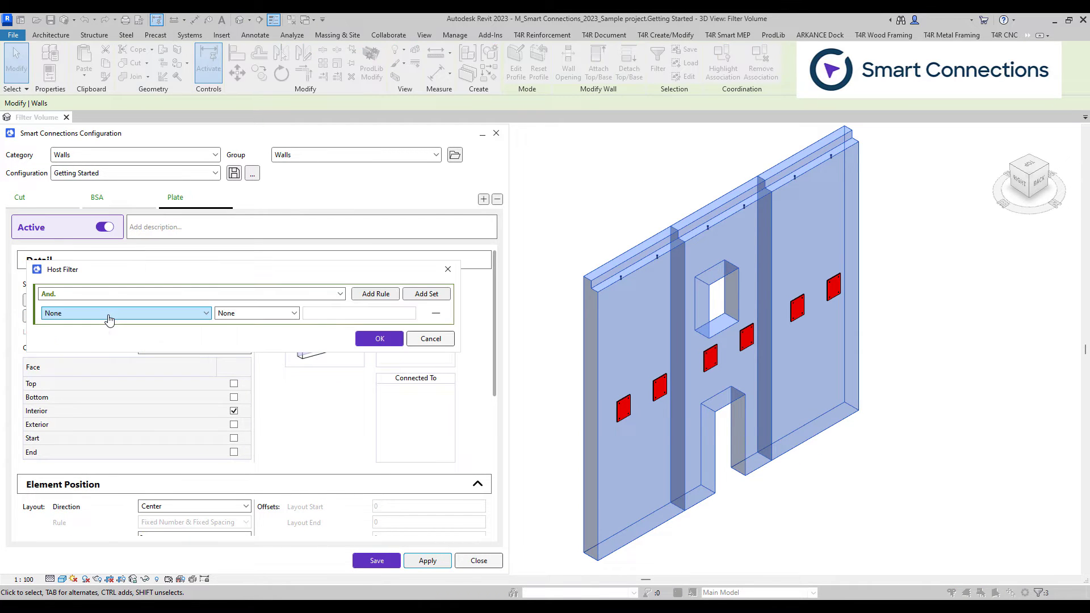
left_click(110, 316)
key("End")
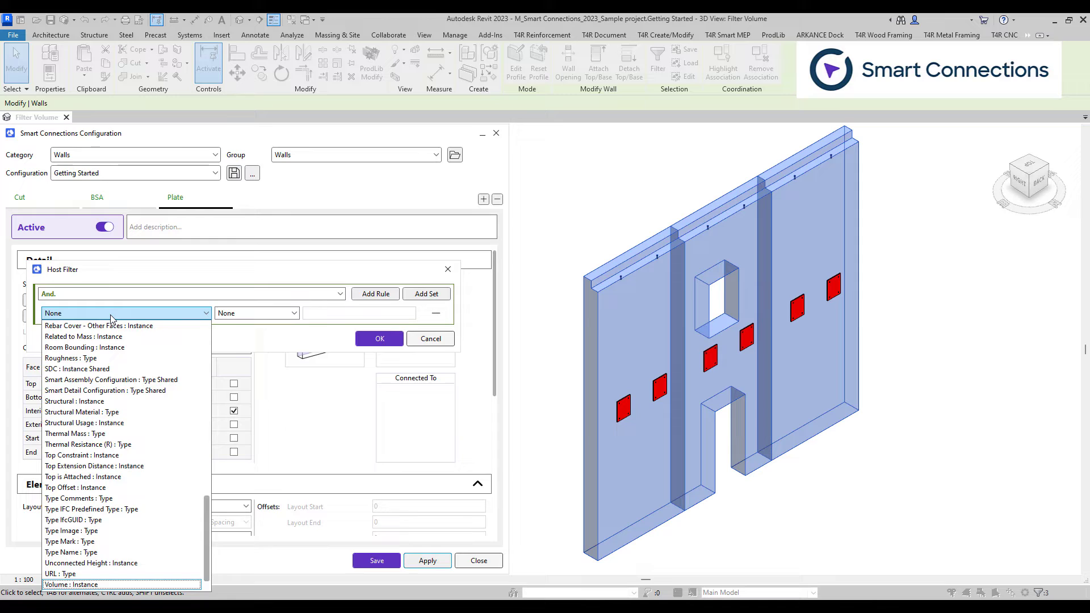
key("Return")
left_click(257, 313)
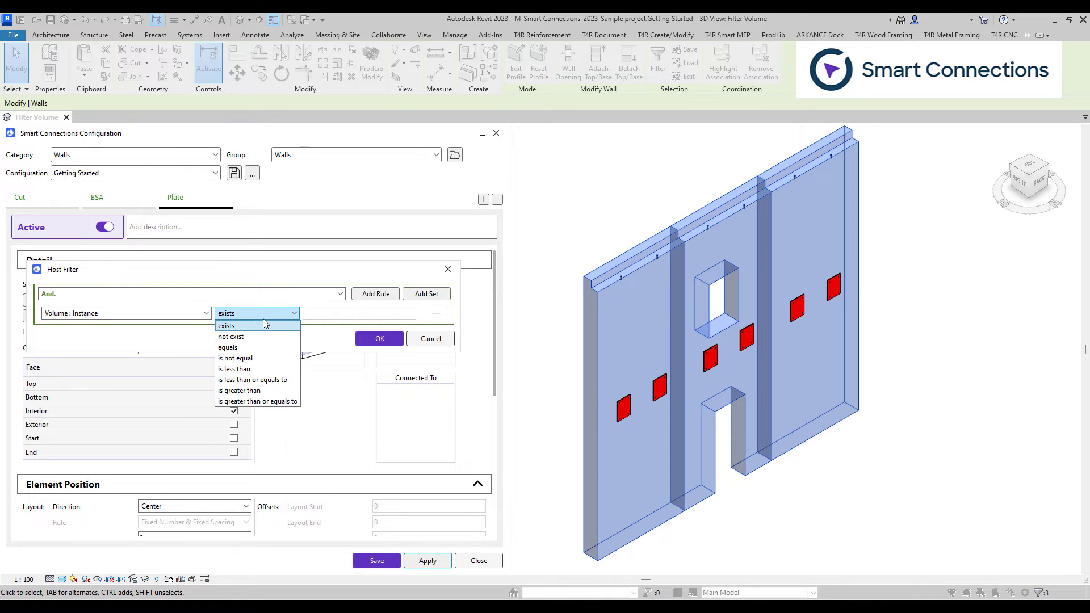
left_click(264, 368)
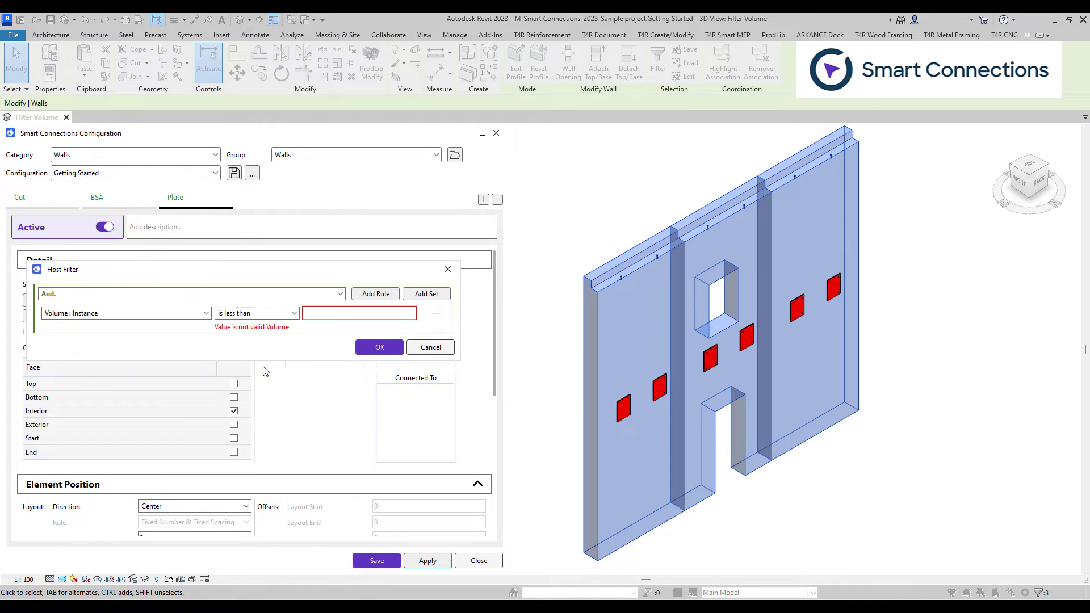
left_click(337, 312)
type("7.5")
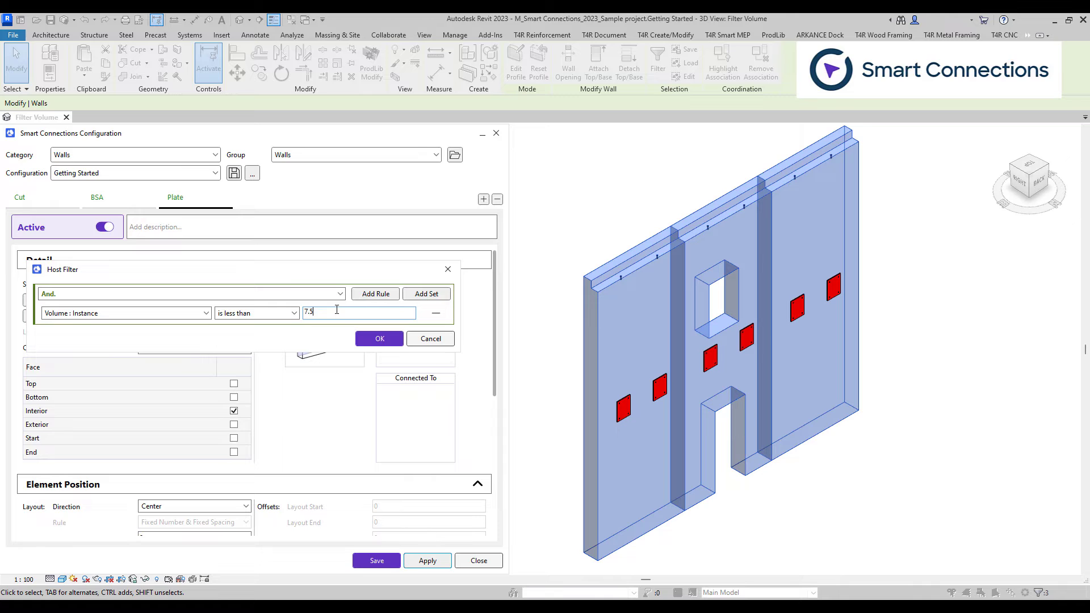
left_click(380, 338)
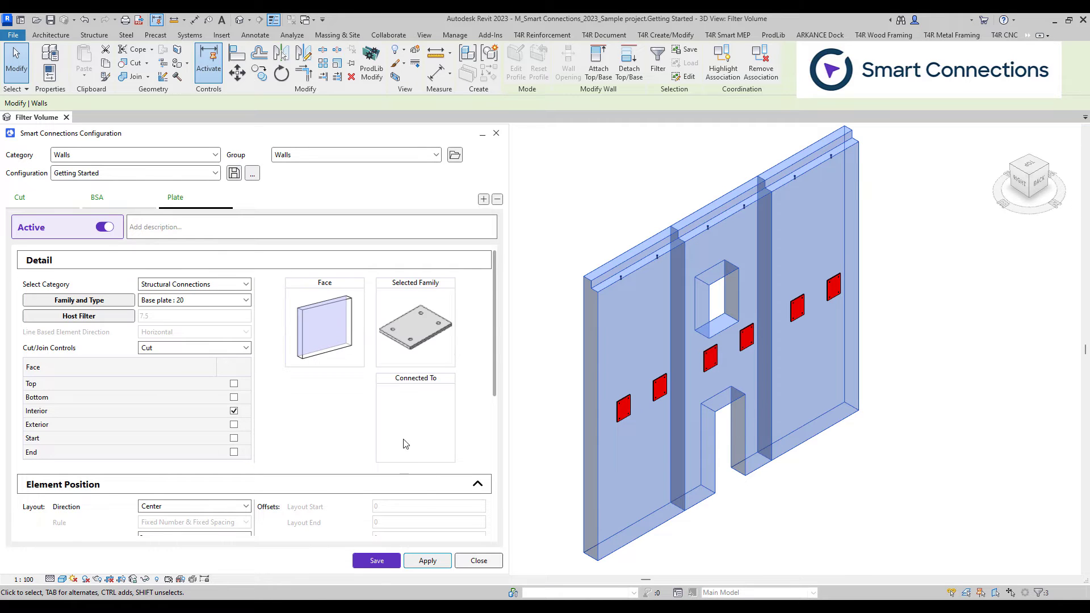
left_click(427, 560)
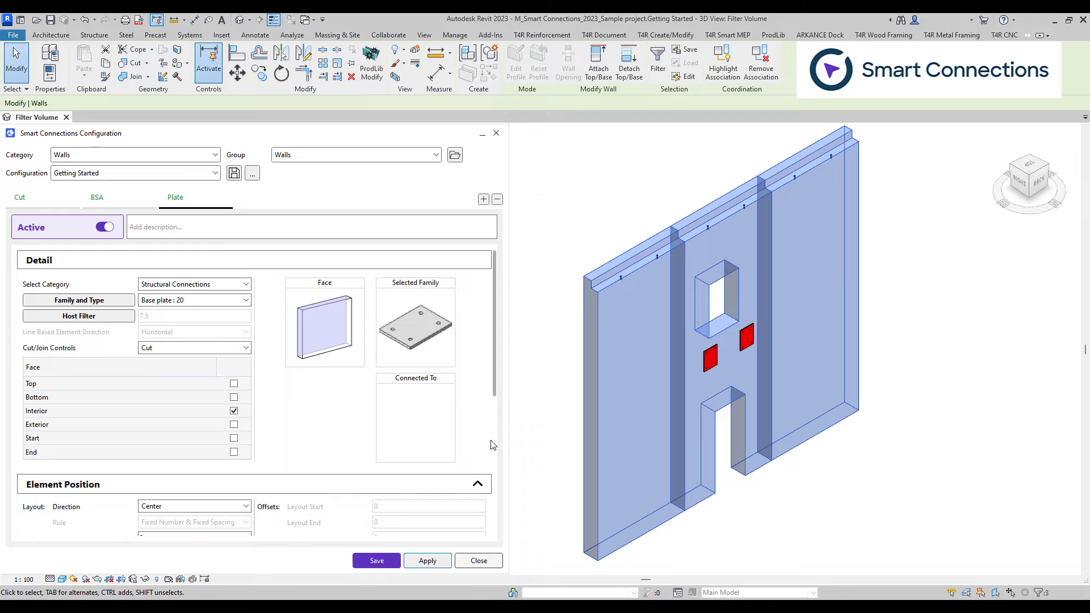
- Activate the Line based rule and insert General-Line Based : 150x200 bars into the walls
left_click(261, 197)
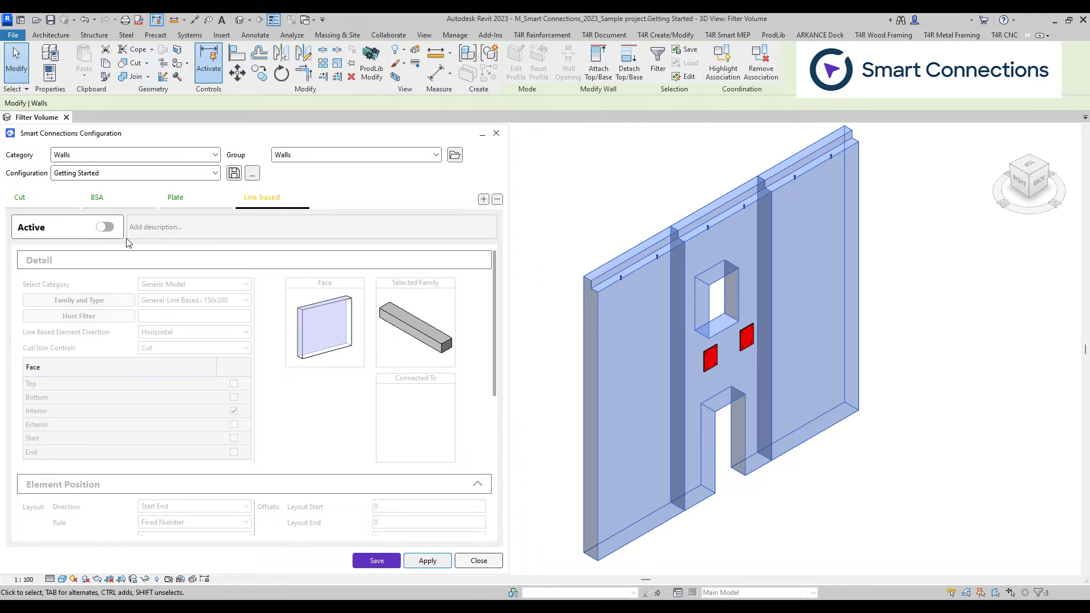
left_click(105, 227)
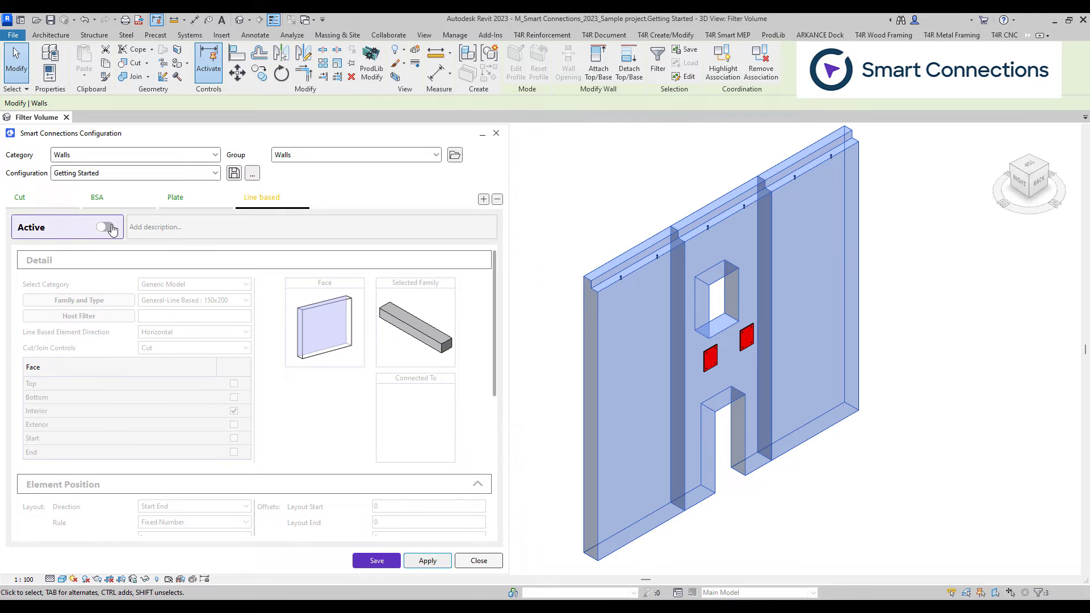
left_click(427, 561)
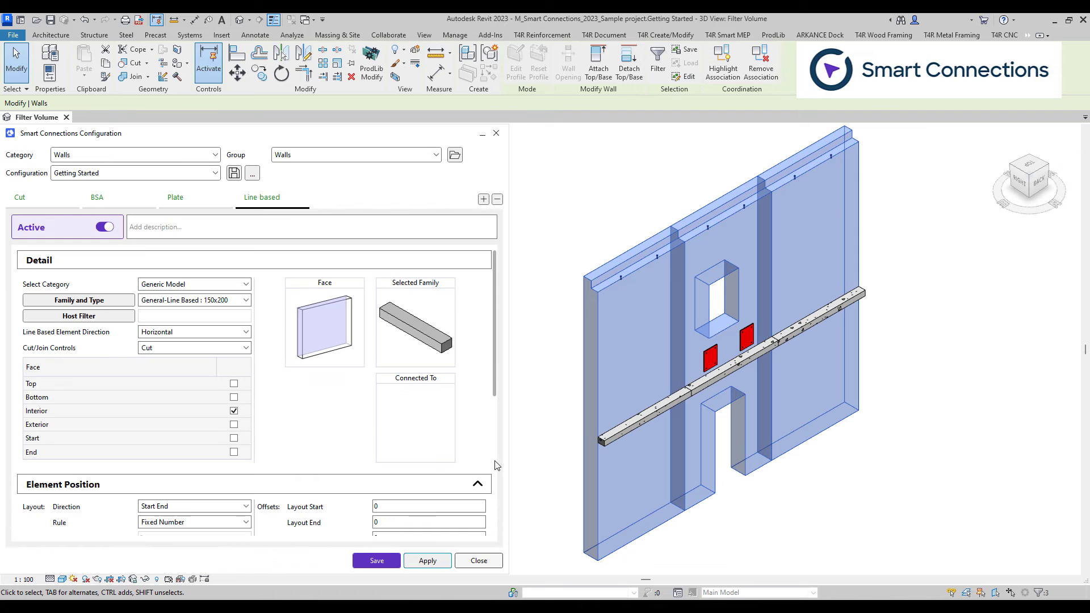
- Change the bar direction to Vertical and reinsert the bars
left_click(224, 332)
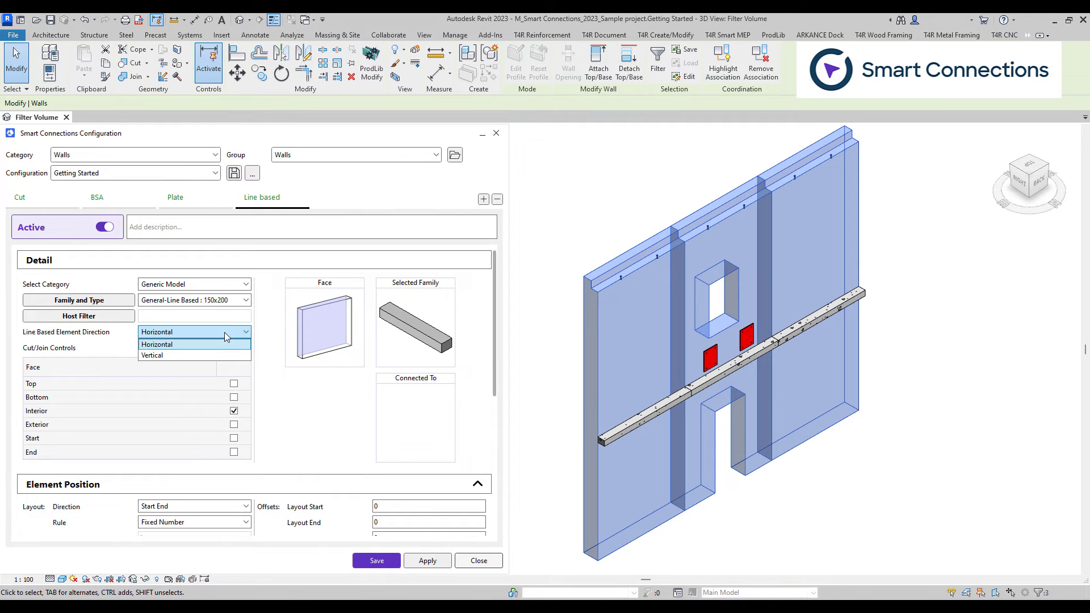
left_click(216, 353)
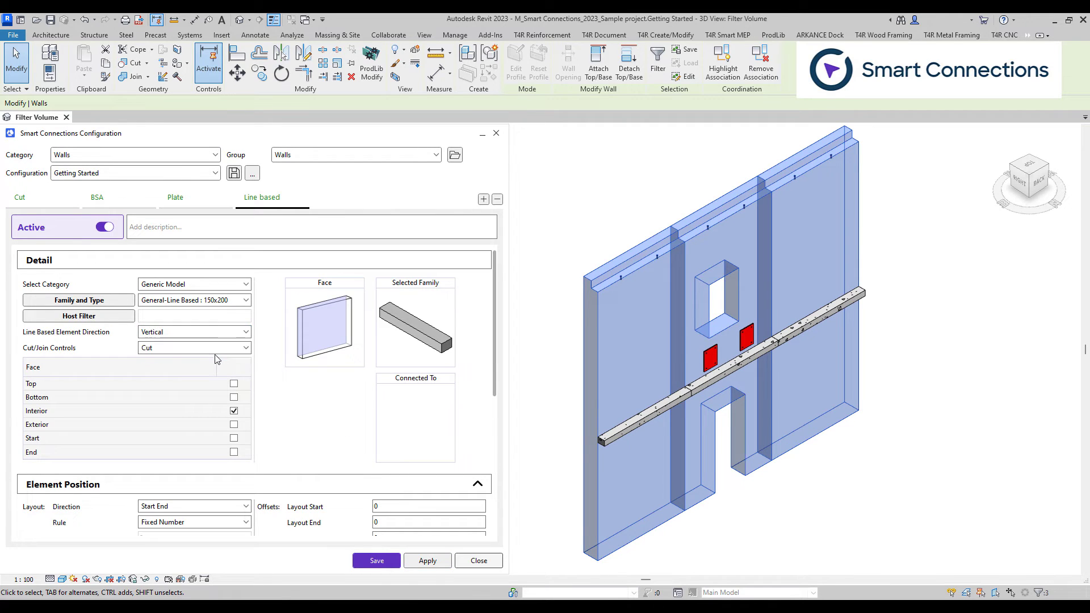
left_click(420, 561)
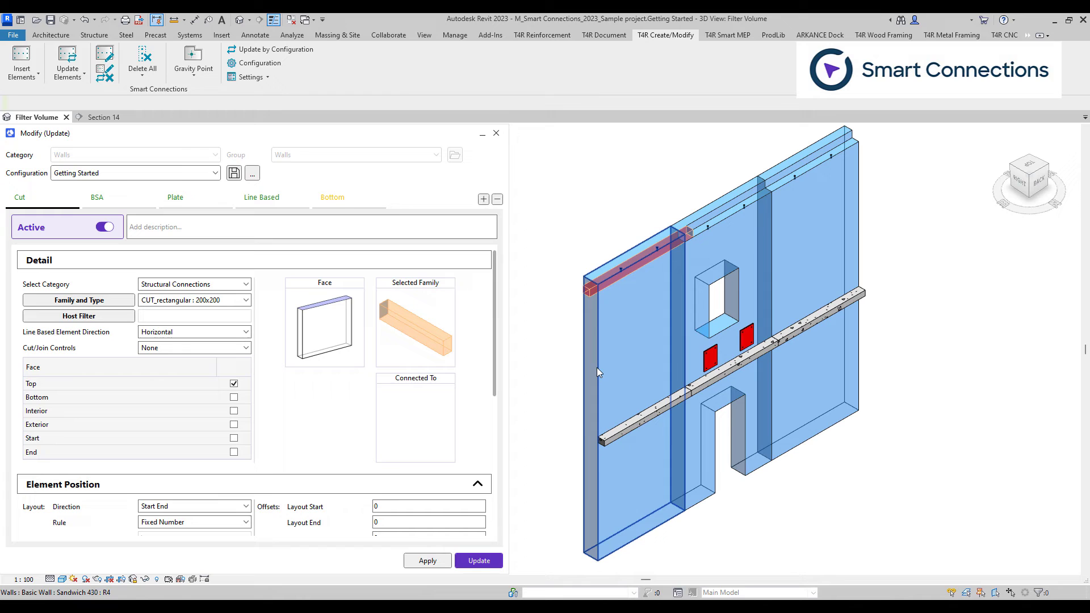
left_click(597, 367)
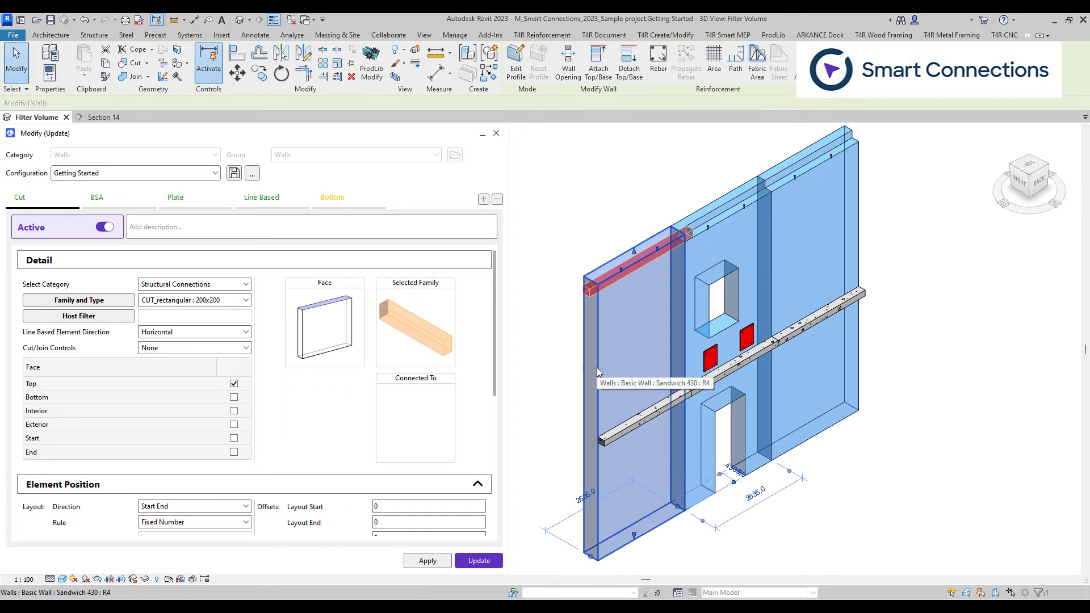
- Set the top cut element to Cut its host and reapply it to the wall
left_click(222, 350)
left_click(219, 371)
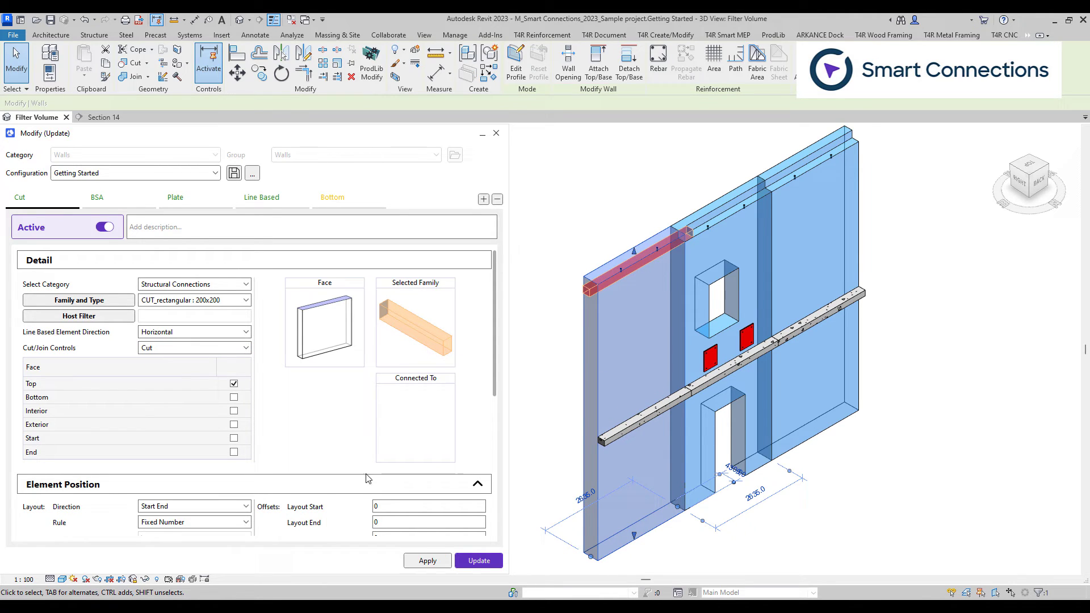
left_click(430, 561)
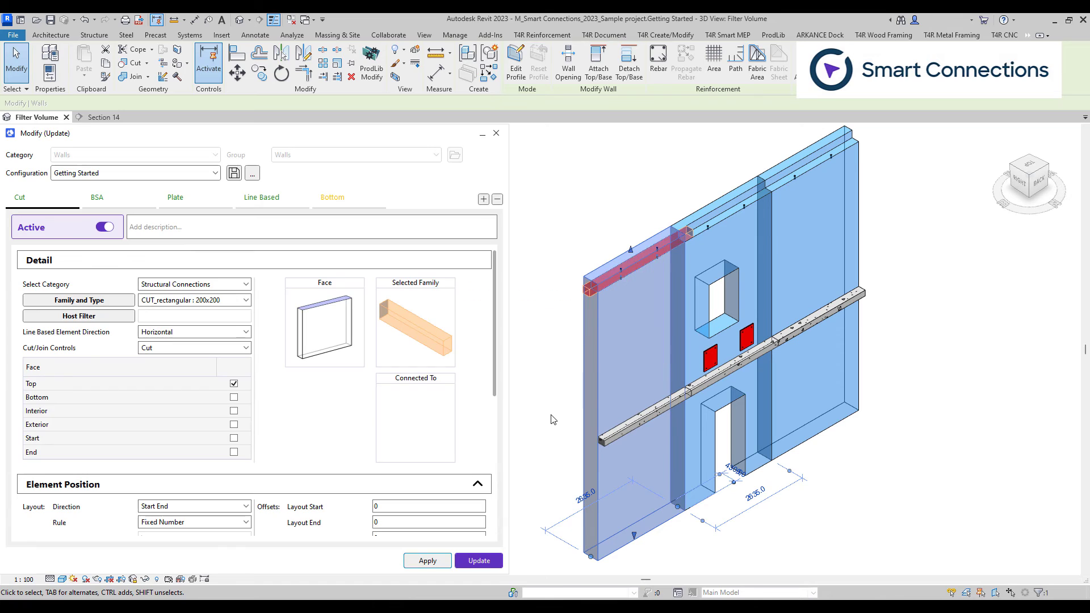
left_click(552, 419)
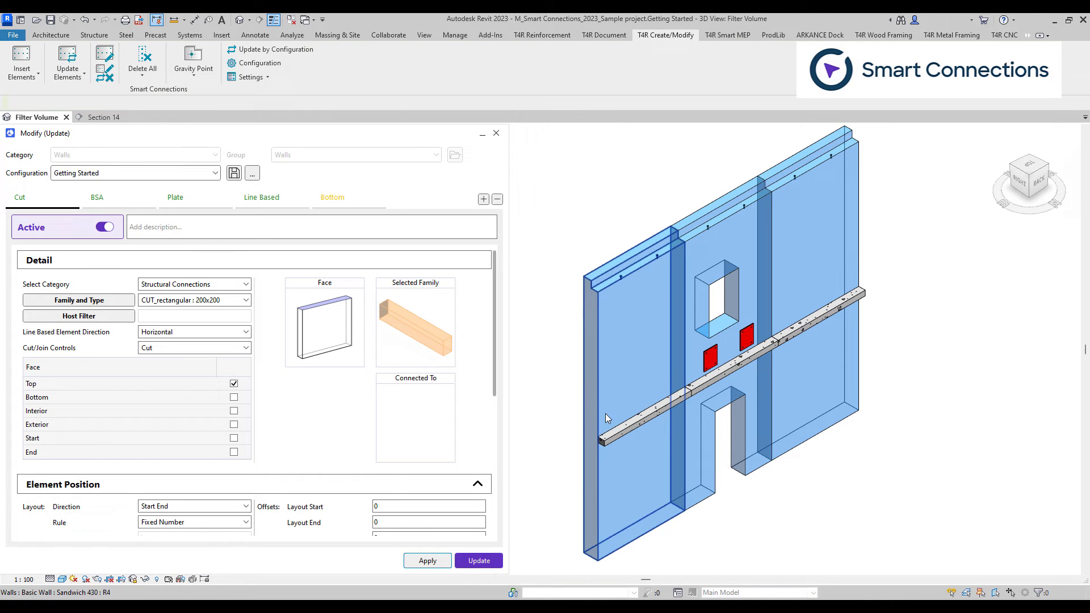
- Place a bottom extrusion joined to the left wall
left_click(314, 207)
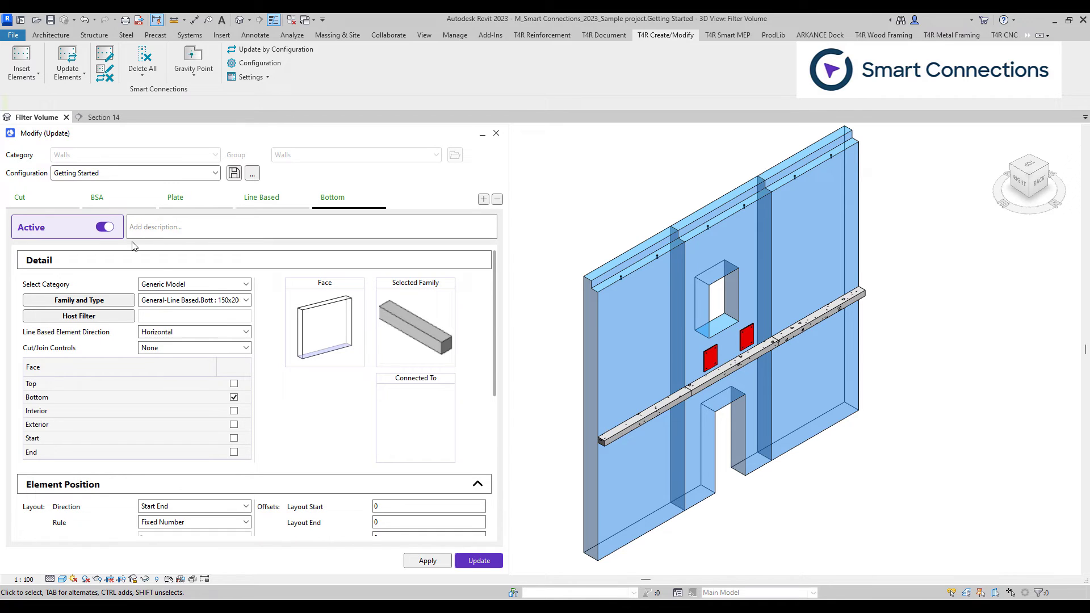
left_click(233, 348)
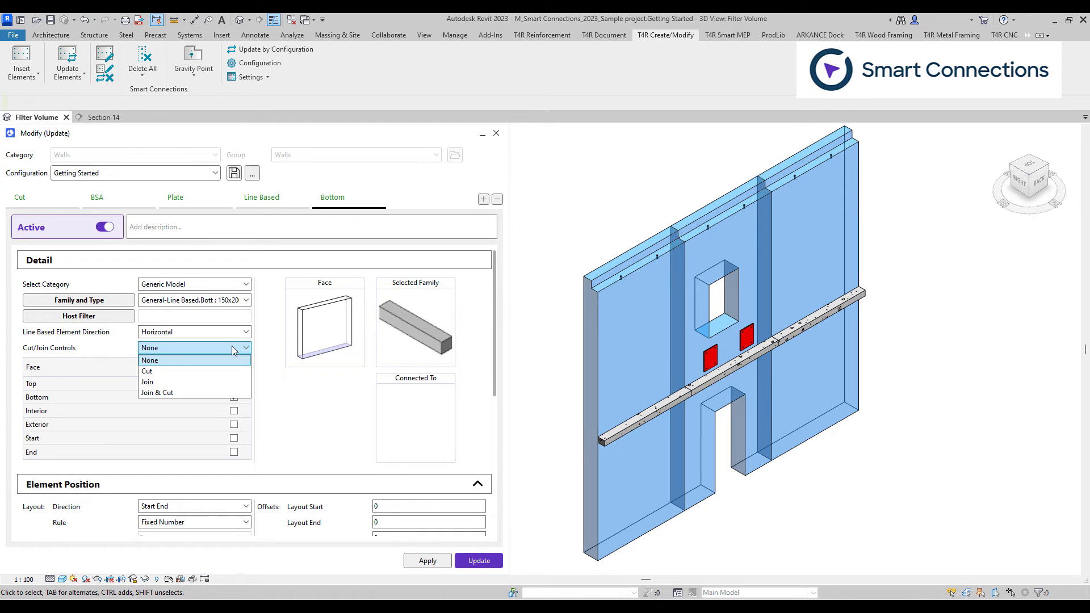
left_click(218, 382)
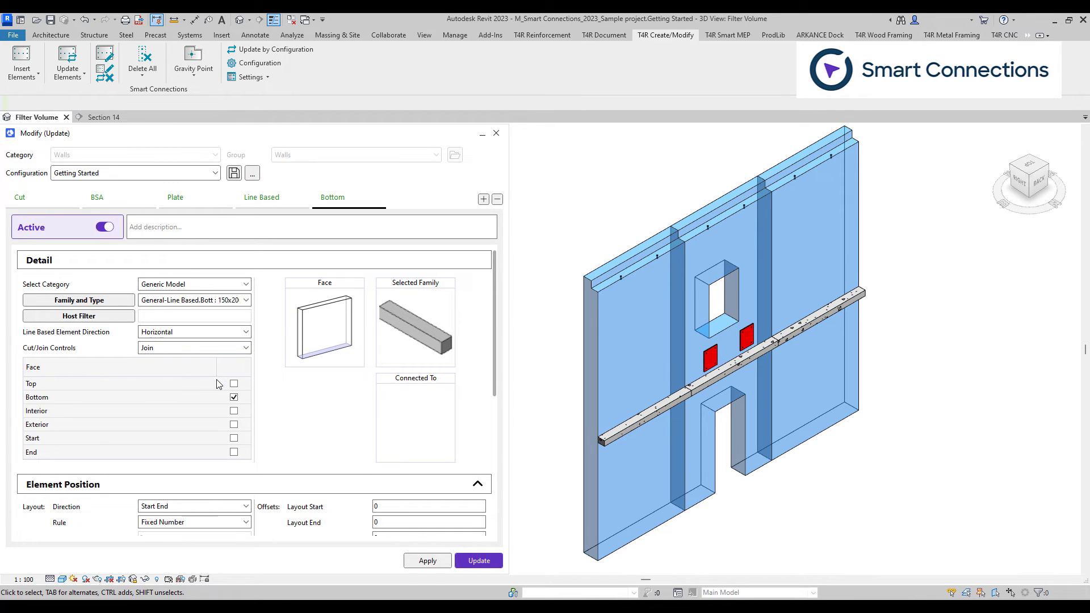
left_click(592, 379)
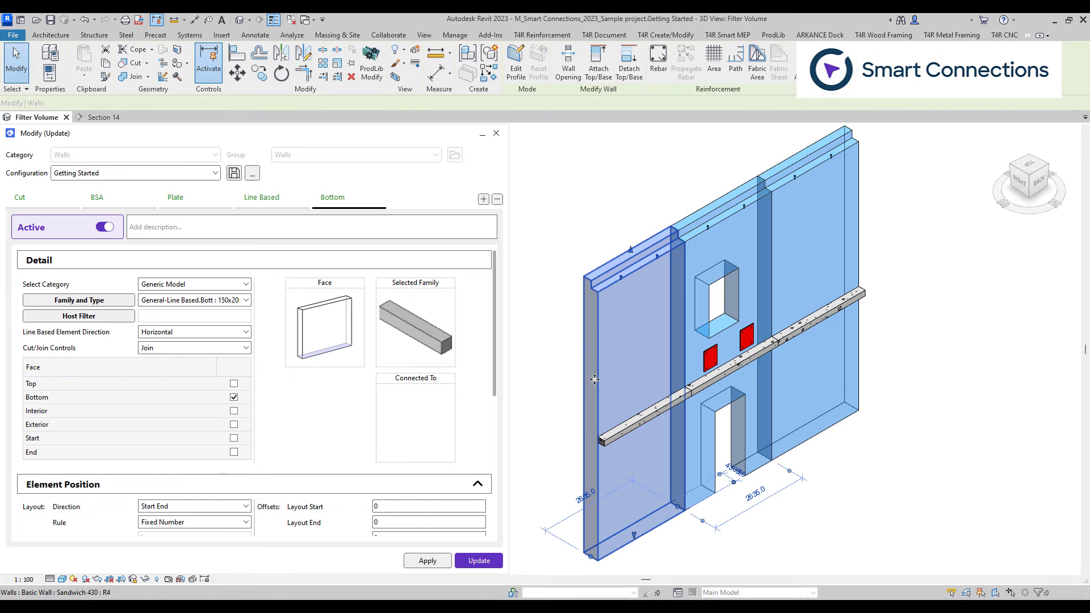
left_click(427, 561)
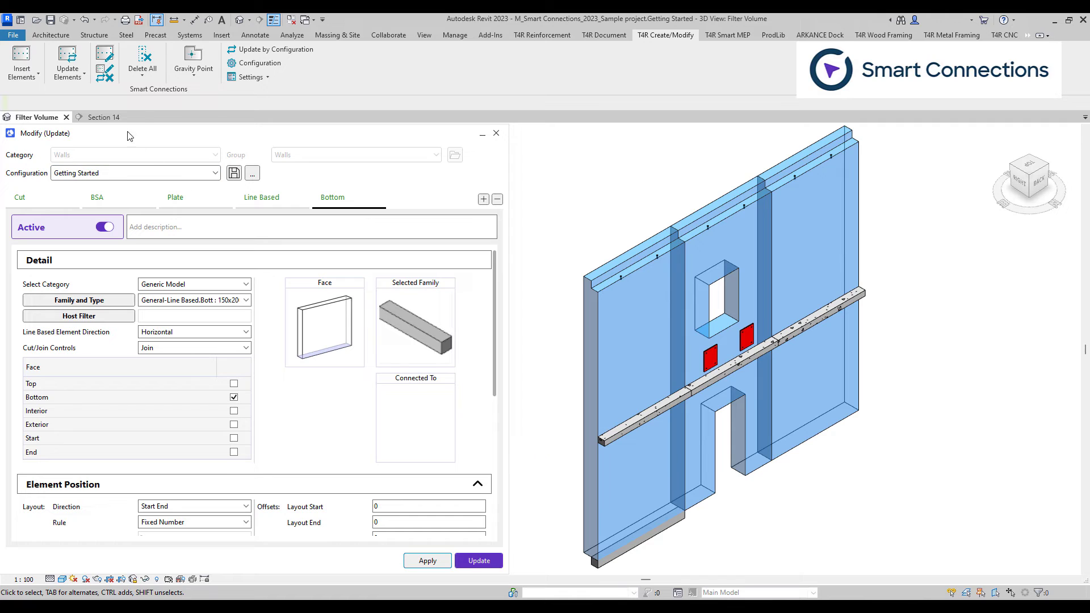
- Inspect the bottom element in the Section 14 view
left_click(116, 118)
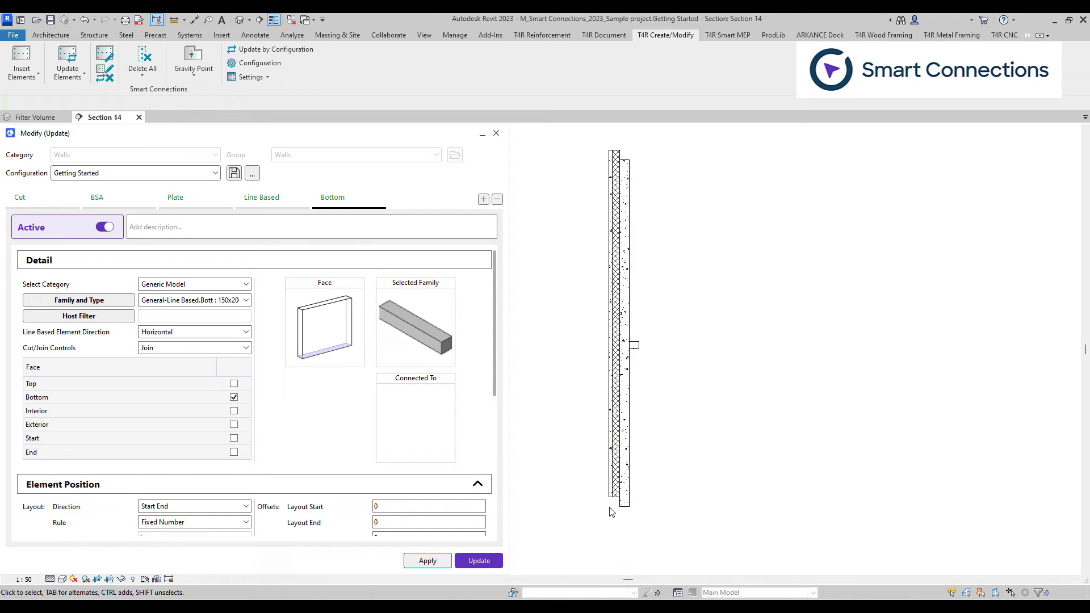
scroll(611, 512, "up", 5)
left_click(647, 496)
left_click(743, 489)
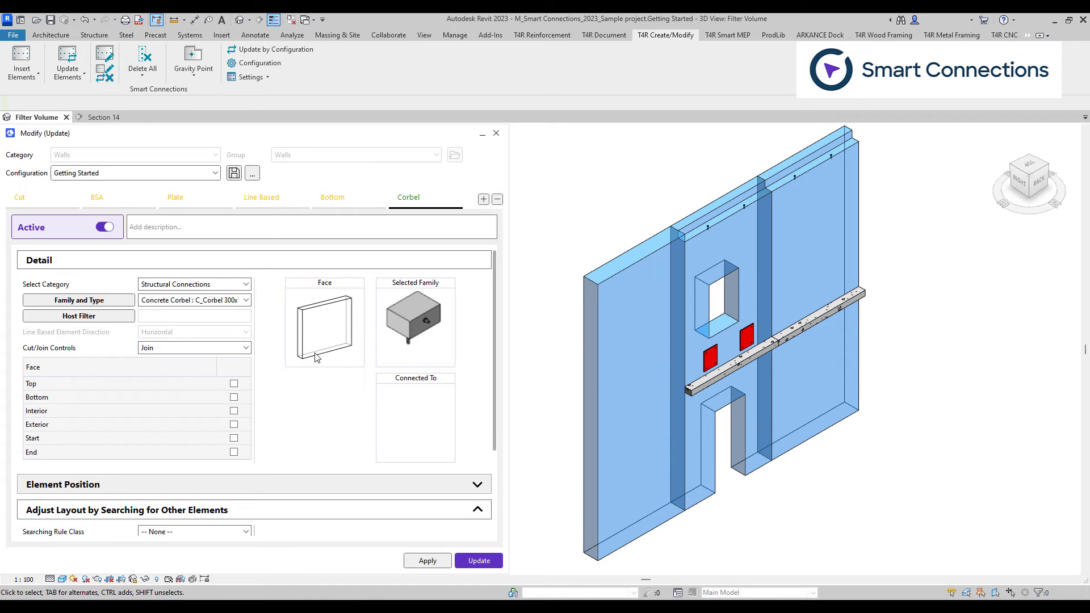
- Place corbels on the left wall's top face, then on top and bottom faces
left_click(612, 362)
left_click(233, 383)
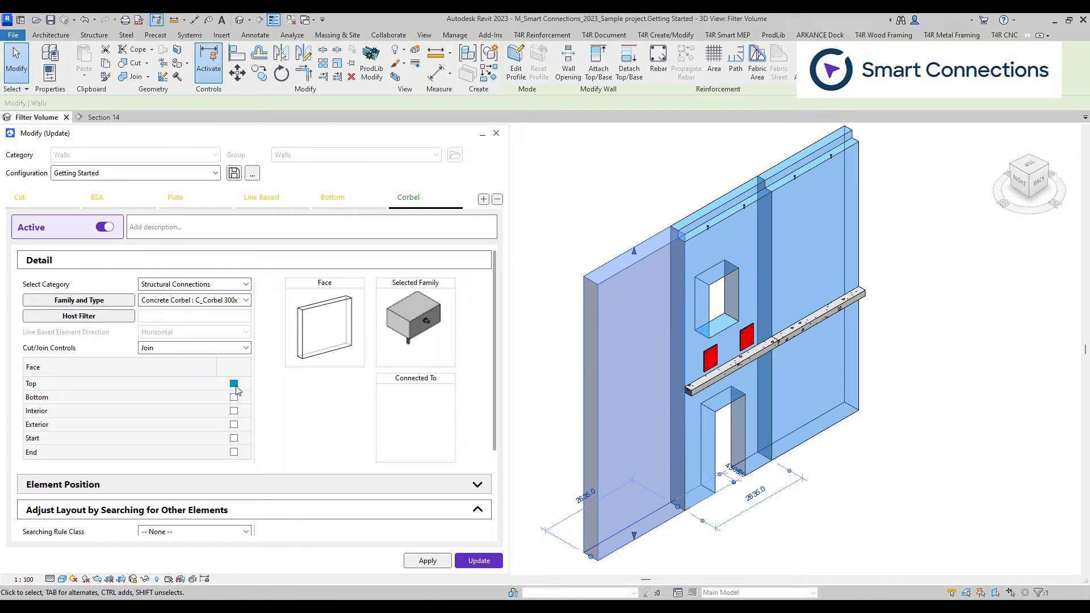
left_click(435, 560)
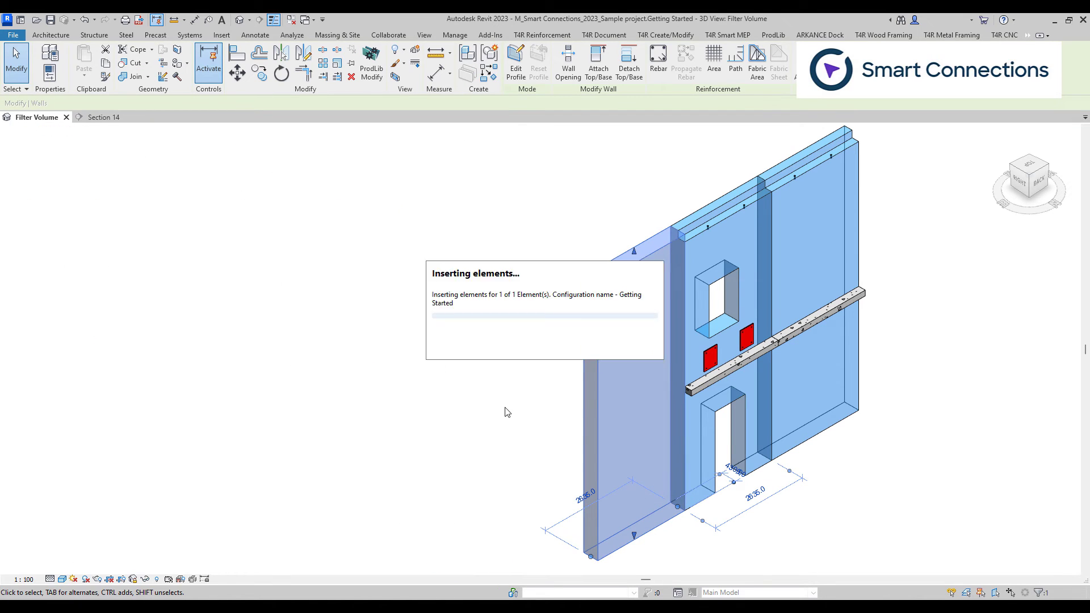
left_click(233, 396)
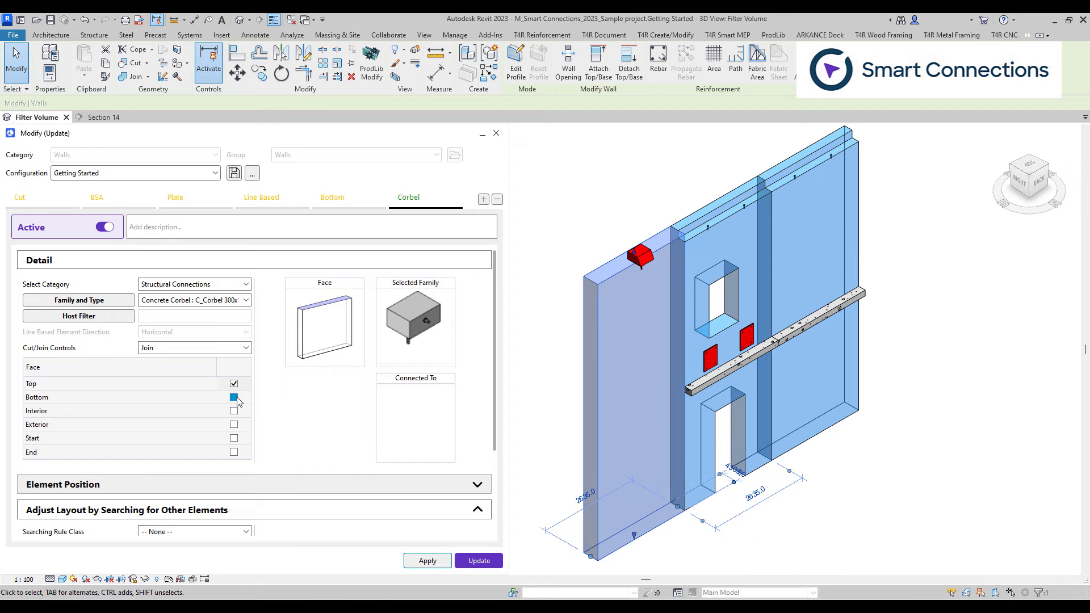
left_click(427, 560)
- Extend the corbels to the interior and exterior faces as well
left_click(233, 411)
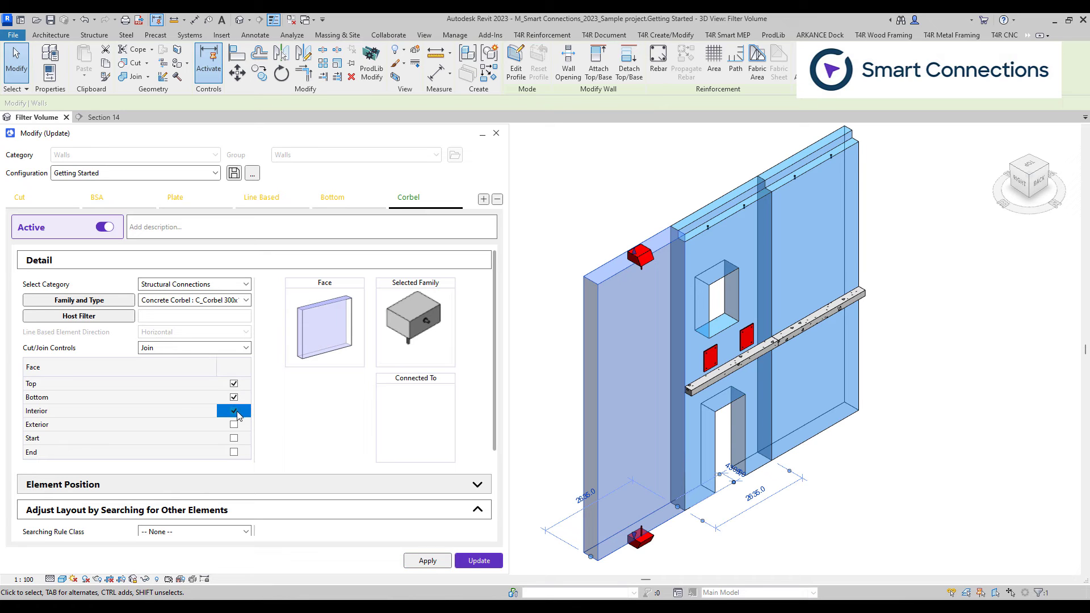
left_click(233, 424)
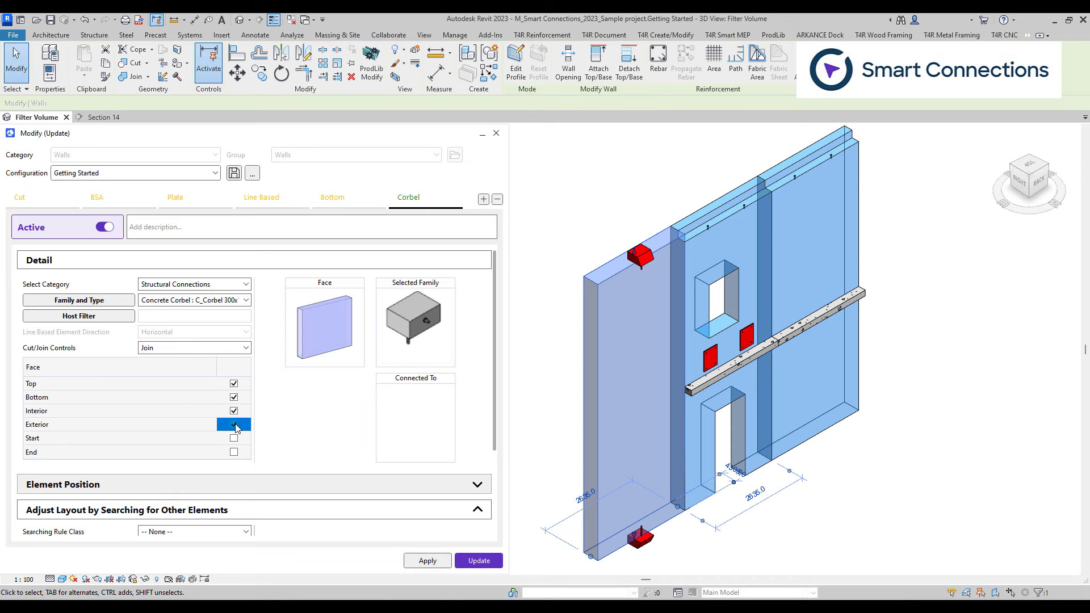
left_click(428, 562)
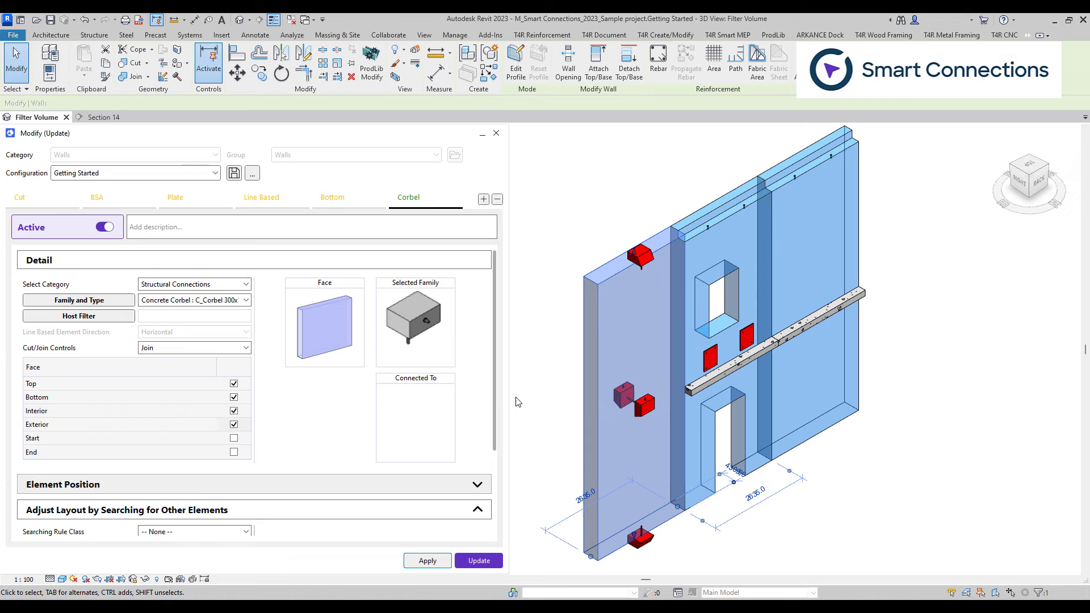
- Re-place the corbels on the start and end faces only
left_click(233, 438)
left_click(234, 452)
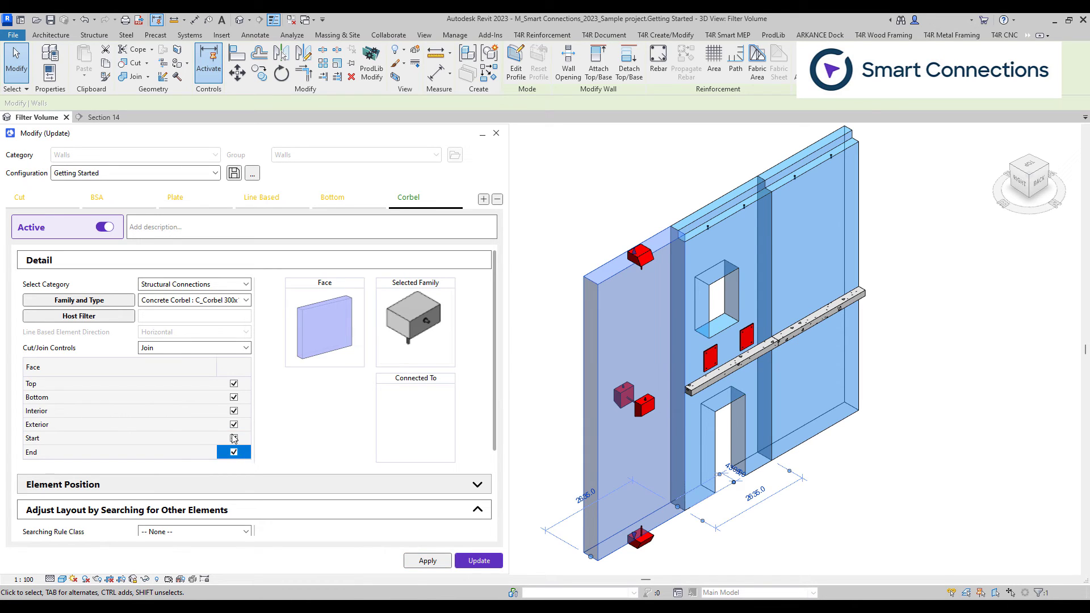
left_click(233, 424)
left_click(234, 411)
left_click(234, 396)
left_click(234, 383)
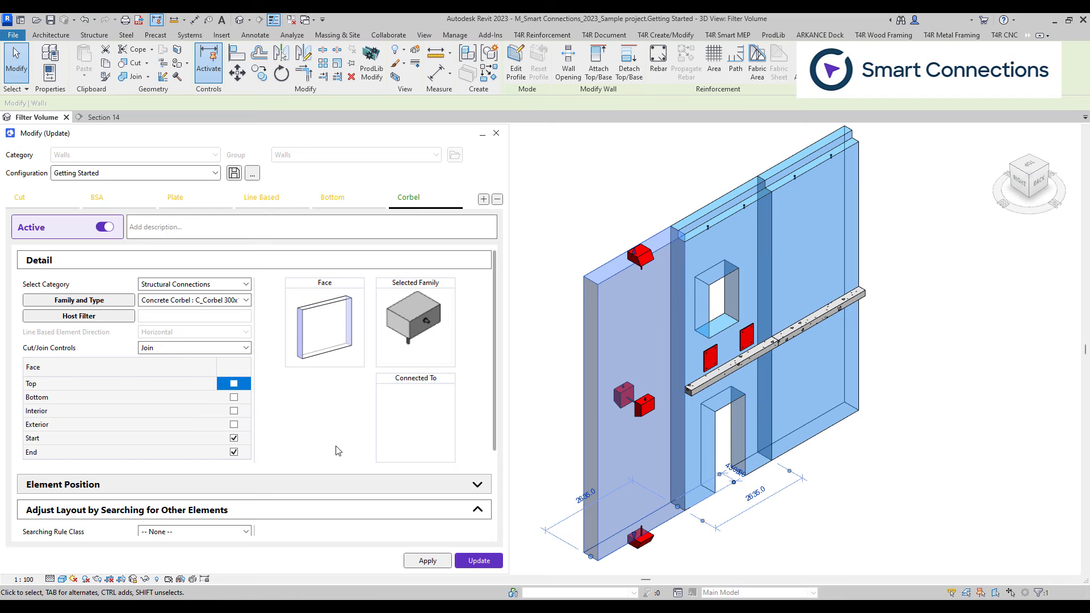
left_click(428, 561)
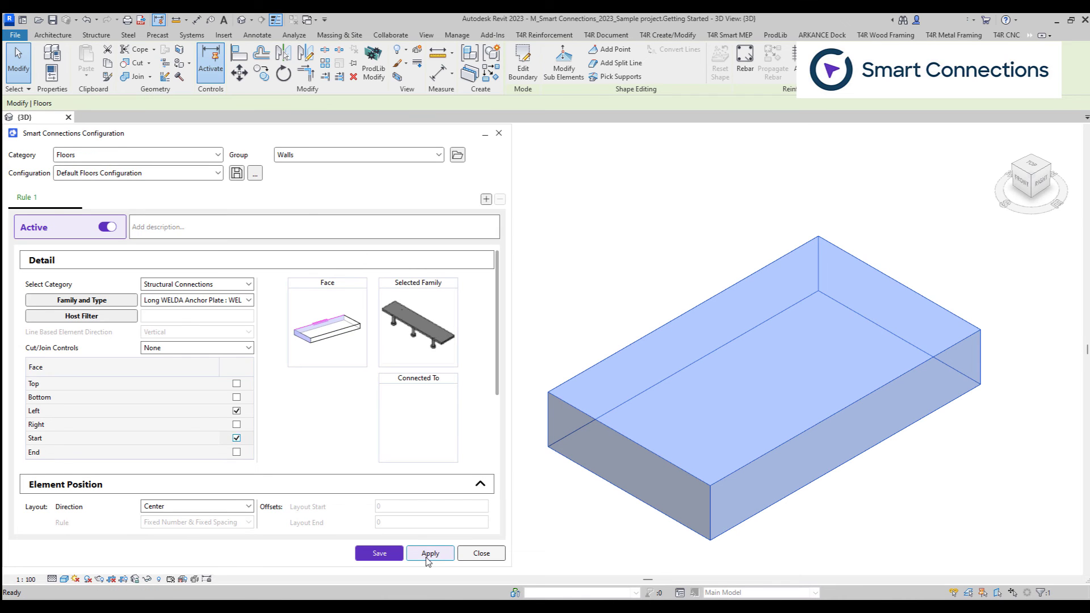
- Add WELDA anchor plates to the floor, move its span direction to the upper-right edge, and reapply
left_click(430, 553)
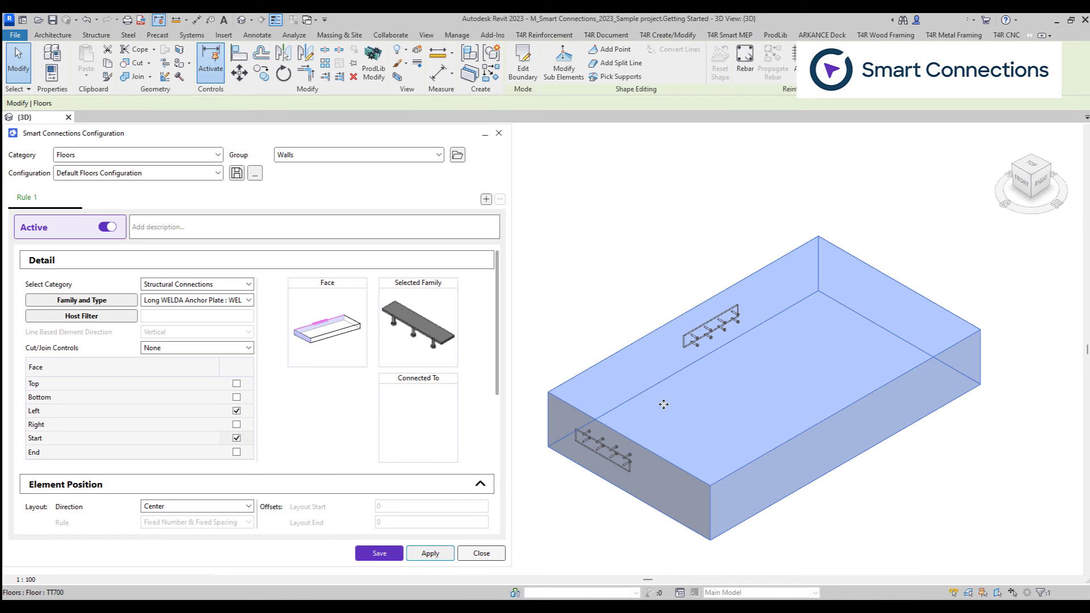
left_click(522, 65)
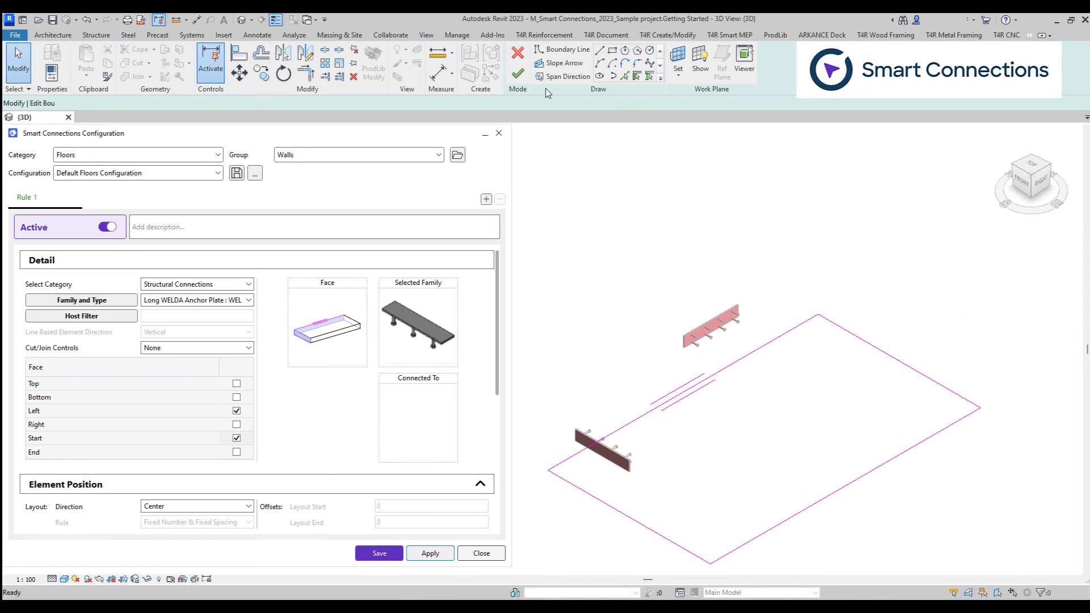
left_click(562, 76)
left_click(898, 360)
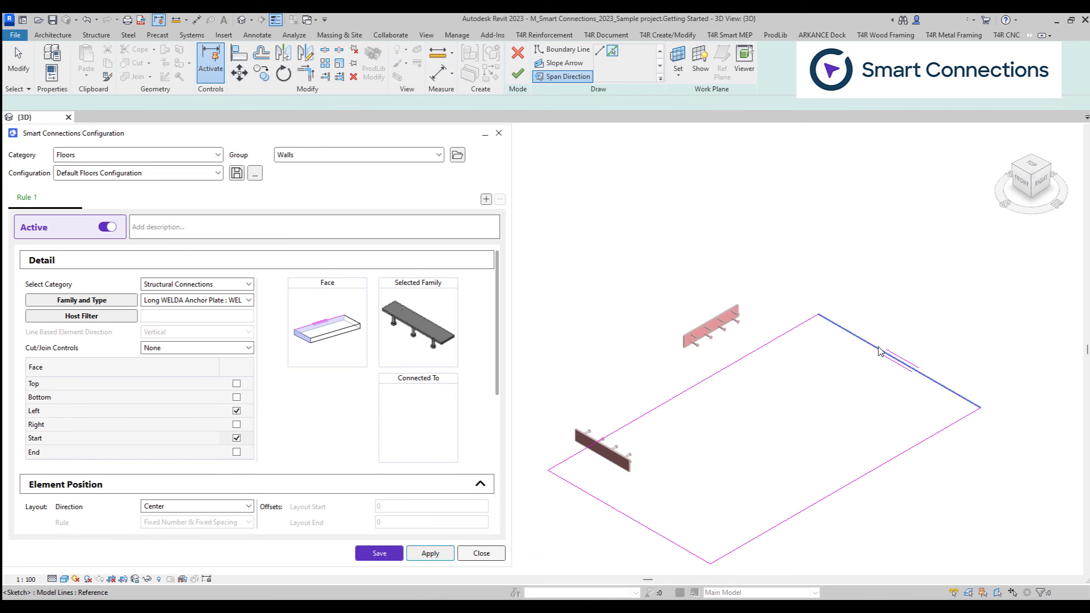
left_click(514, 75)
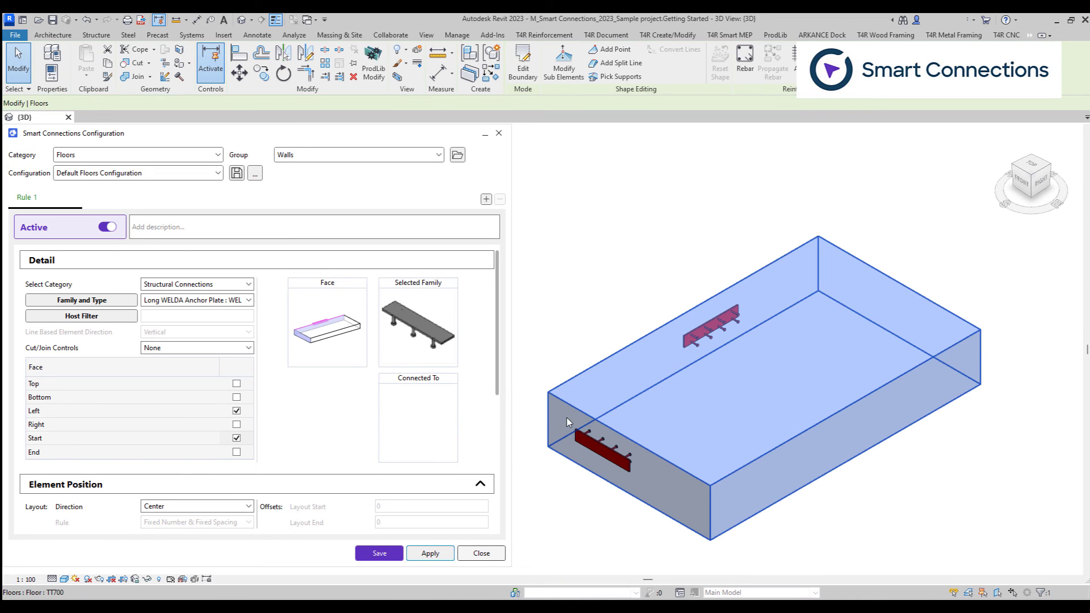
left_click(437, 558)
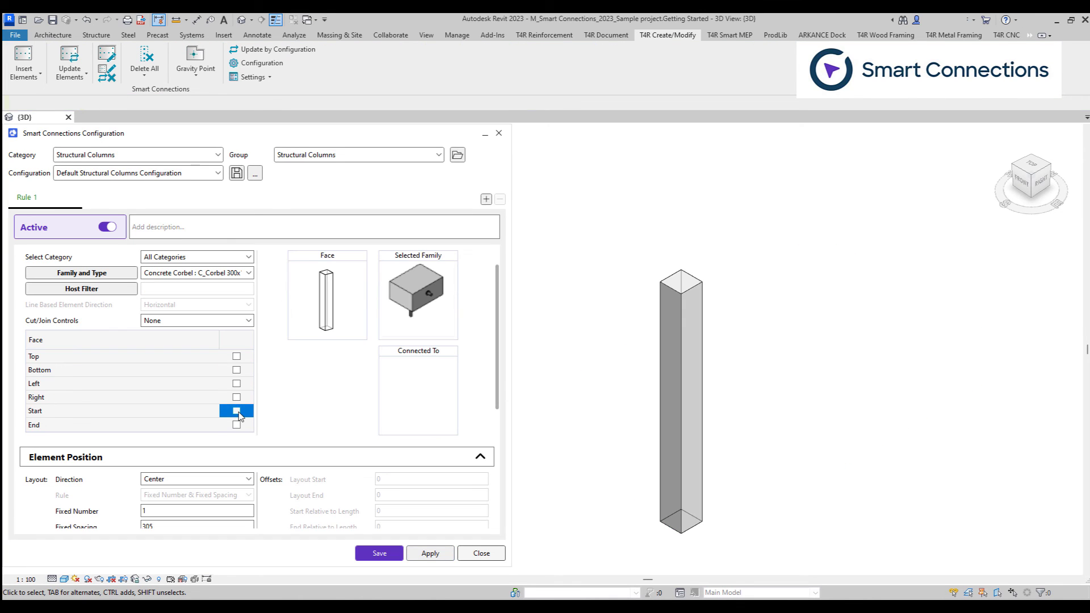
- Apply Concrete Corbels to the selected structural column's Start face, then its End face
left_click(236, 410)
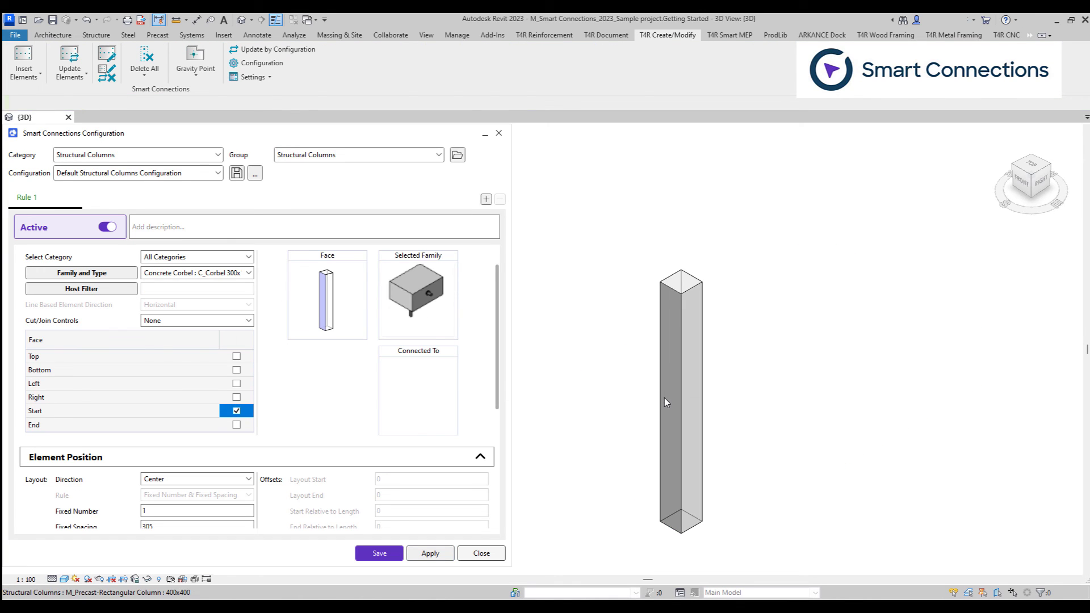
left_click(664, 397)
left_click(429, 553)
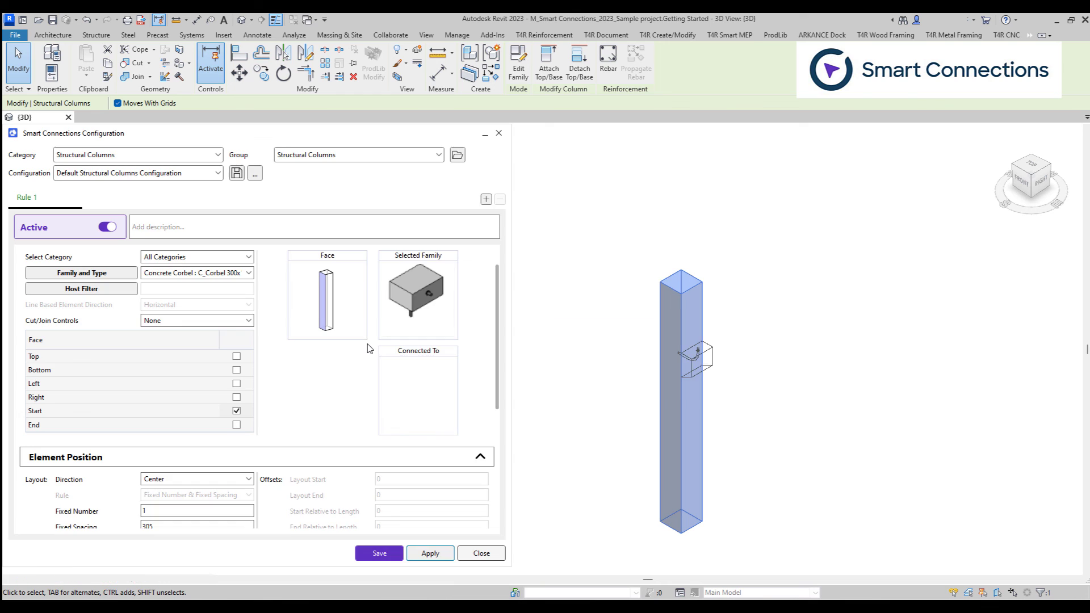
left_click(236, 425)
left_click(430, 553)
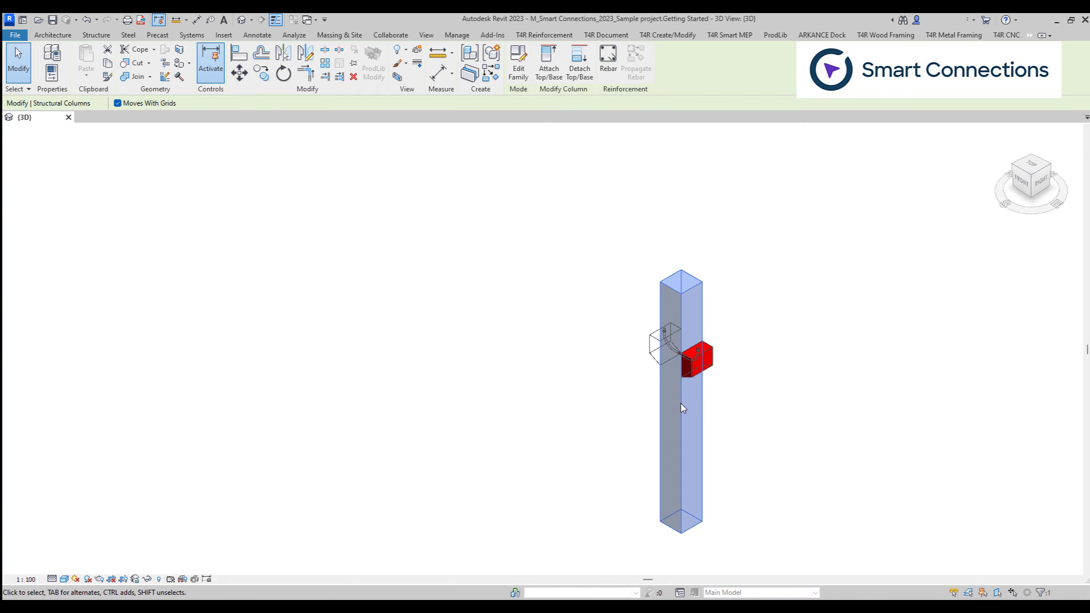